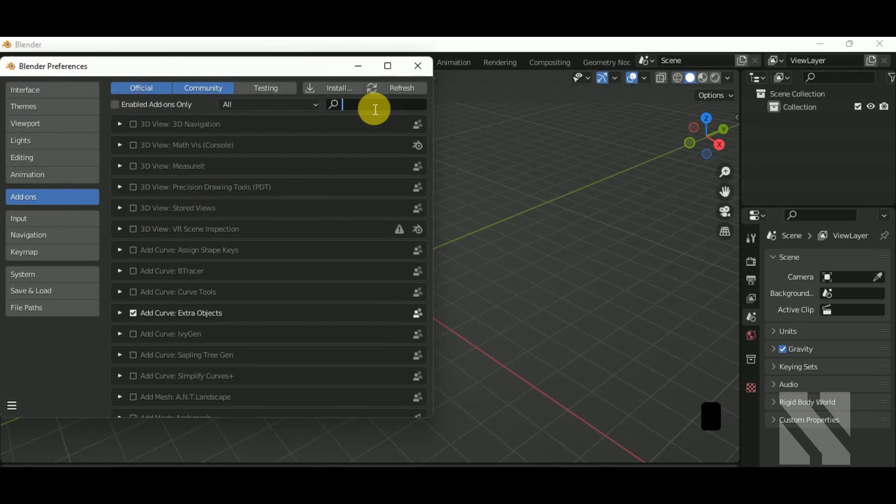
Look up the svg add-on in the preferences and import the new 2021 logo file as Scalable Vector Graphics (.svg)
type("svg")
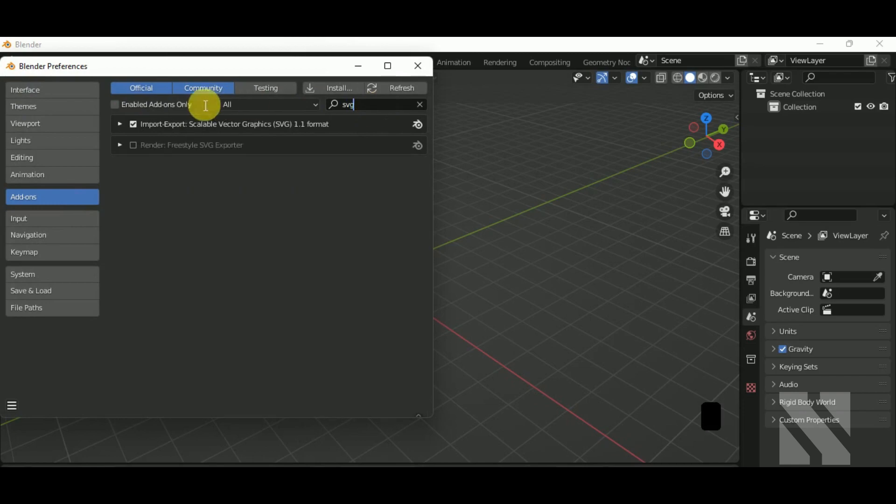
left_click(422, 64)
left_click(31, 62)
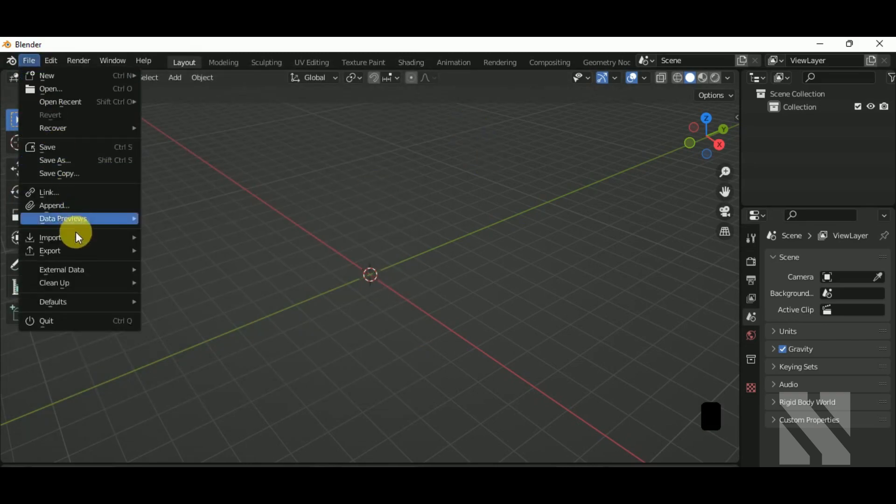
mouse_move(87, 235)
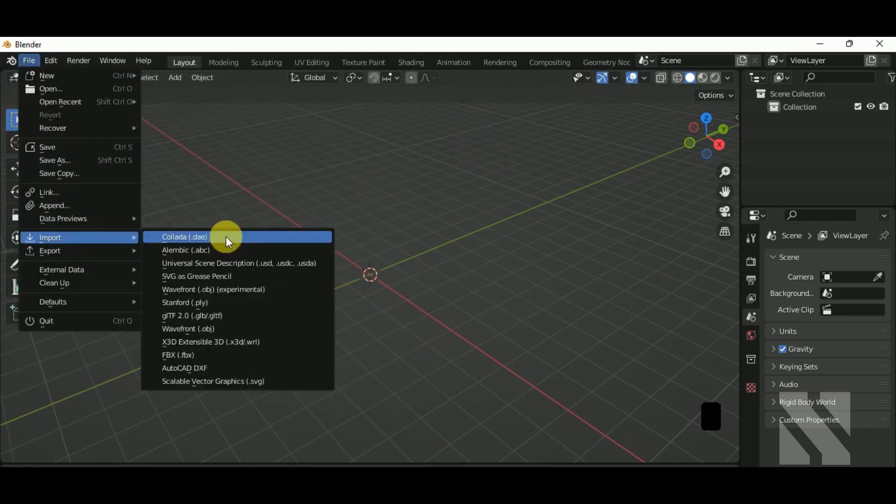
left_click(234, 383)
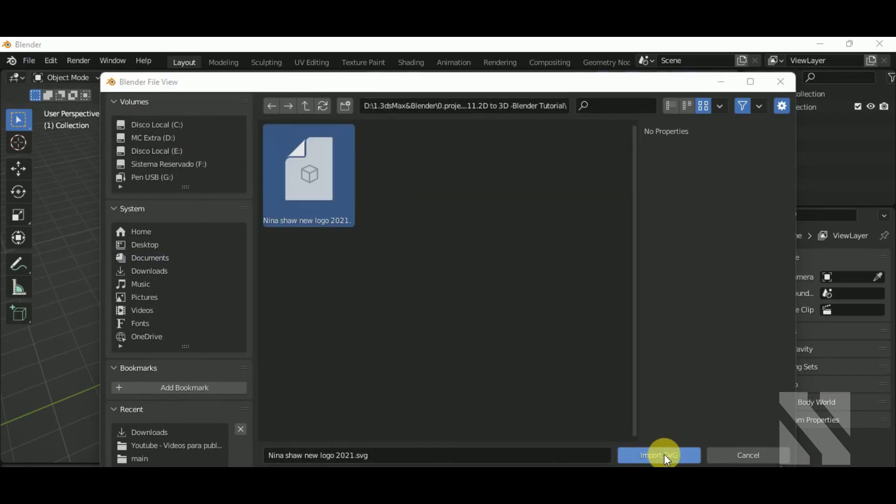
left_click(665, 455)
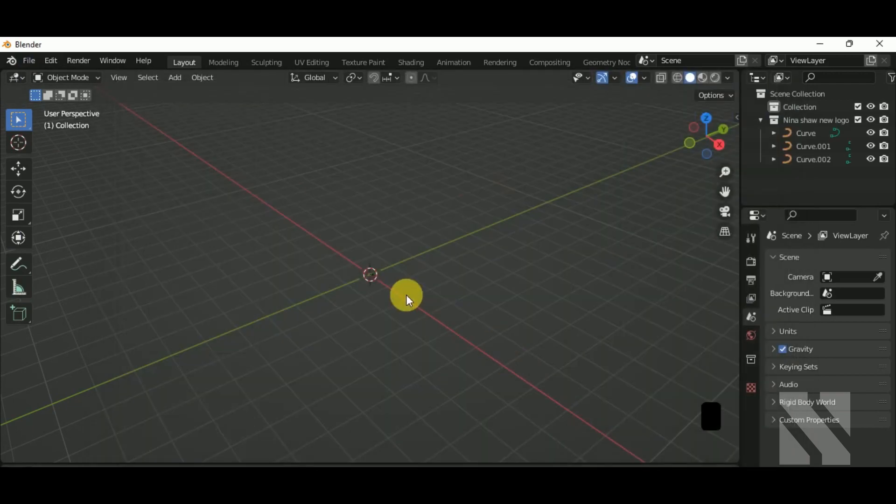
Scale the three imported logo curves up uniformly, to a total scale of about 20.5 on all axes
middle_click_drag(318, 357, 409, 385)
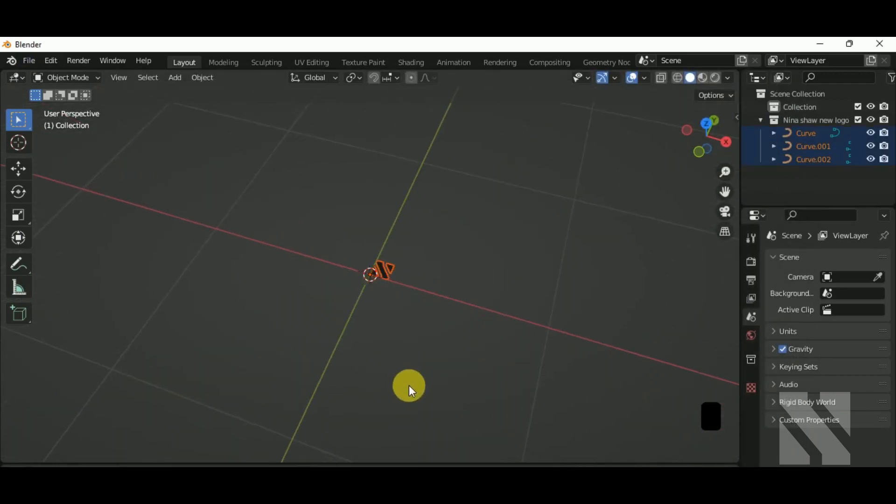
scroll(404, 310, "up", 4)
middle_click_drag(480, 310, 421, 309, "shift")
scroll(407, 289, "down", 4)
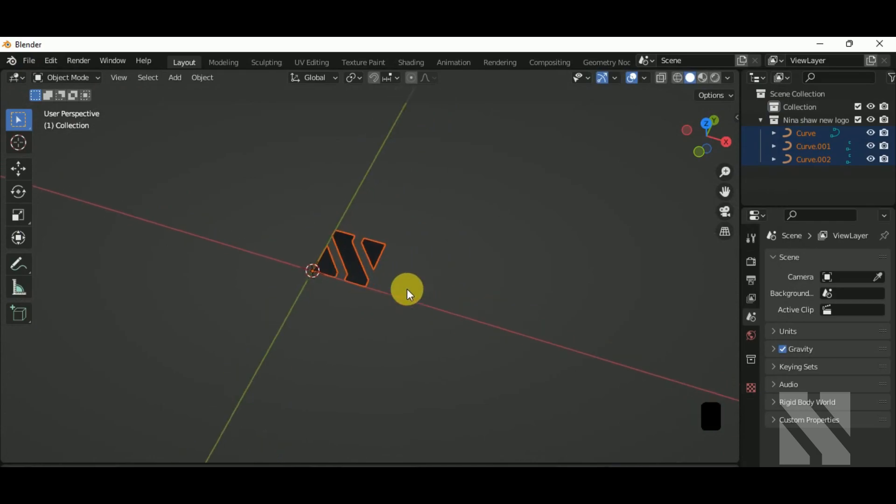
key("s")
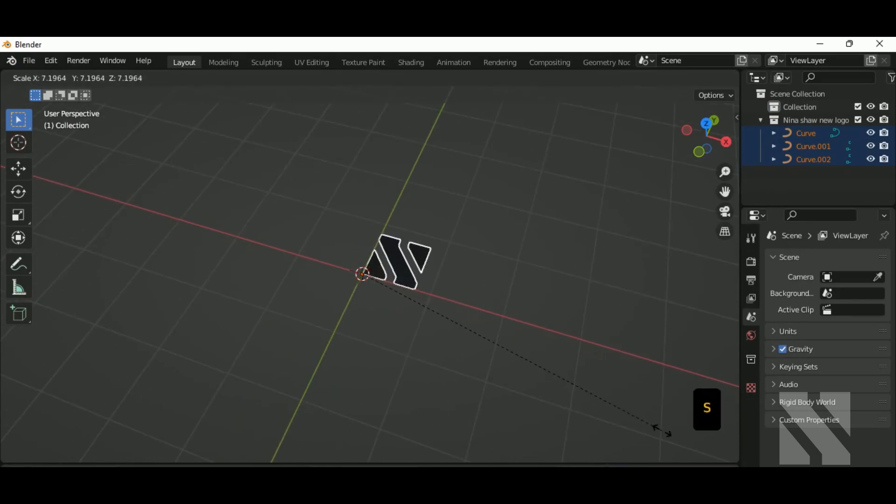
left_click(534, 343)
middle_click_drag(534, 342, 391, 281)
key("s")
left_click(516, 352)
Join the three logo curves into a single object and select the joined curve
middle_click_drag(516, 352, 327, 241, "shift")
right_click(328, 241)
middle_click_drag(551, 213, 326, 260)
left_click(346, 274)
left_click_drag(416, 185, 219, 307)
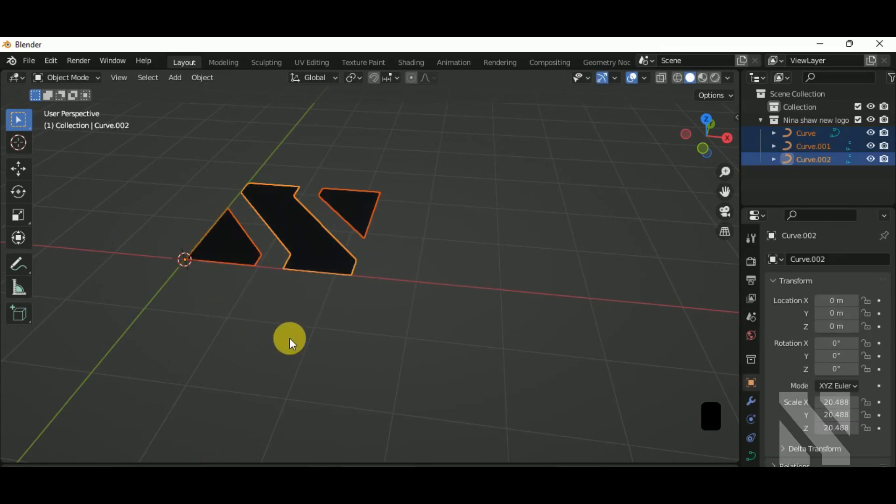
key("ctrl+j")
left_click(311, 323)
left_click(335, 265)
Convert the joined logo curve to a mesh
middle_click_drag(335, 265, 491, 332)
right_click(387, 219)
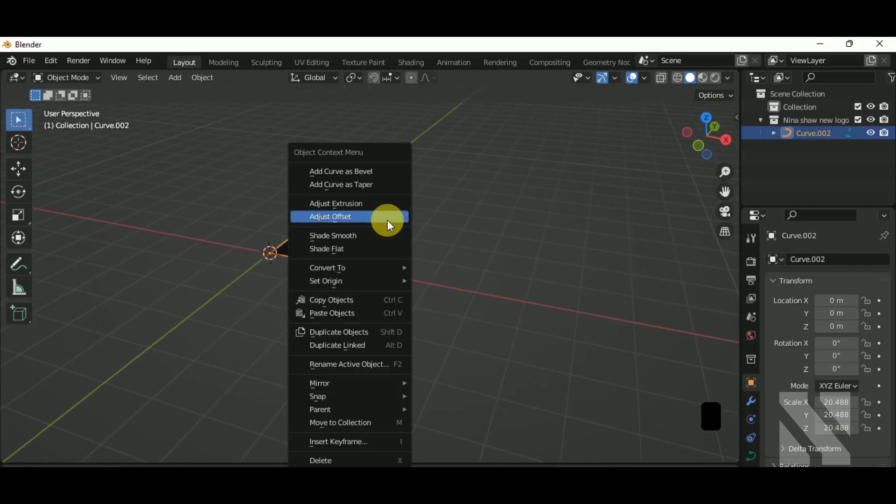
mouse_move(381, 268)
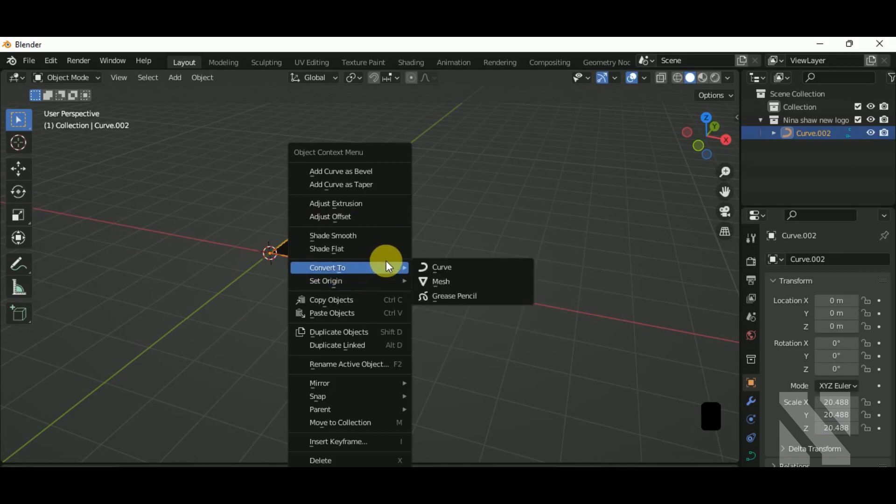
left_click(439, 280)
middle_click_drag(410, 280, 350, 278)
Extrude all faces of the logo mesh upward by about 0.6 m in Edit Mode
key("Tab")
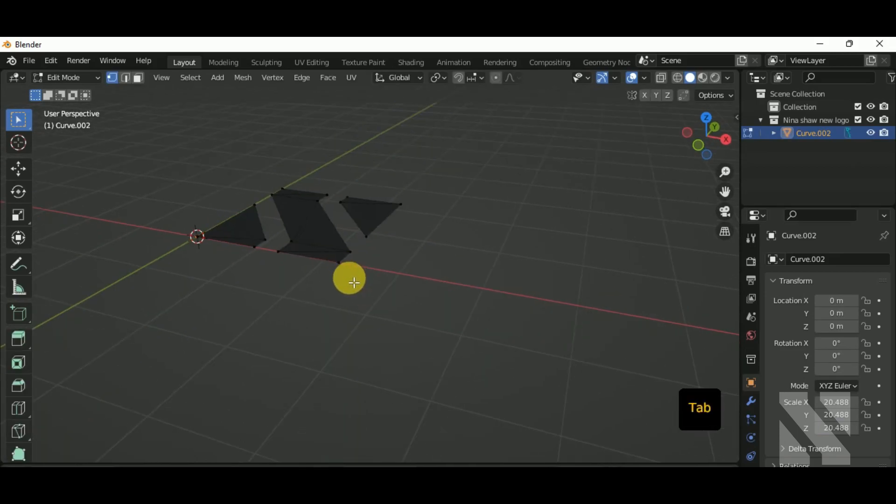
key("a")
key("e")
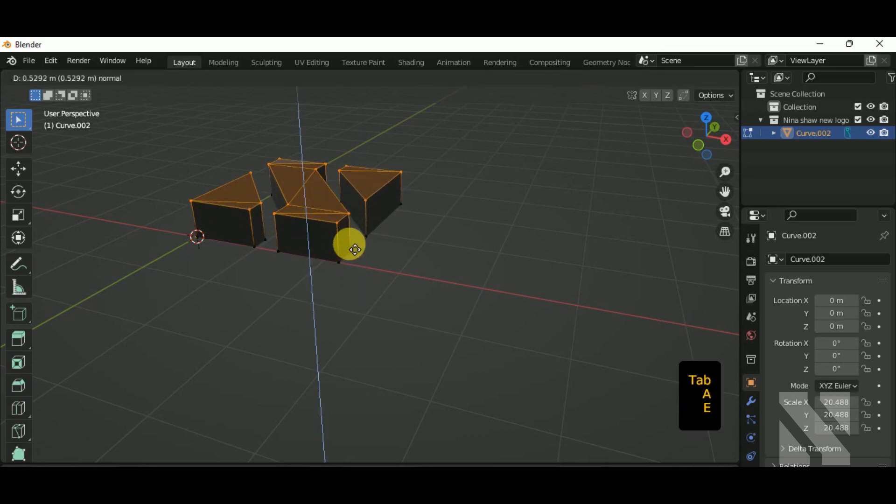
left_click(357, 244)
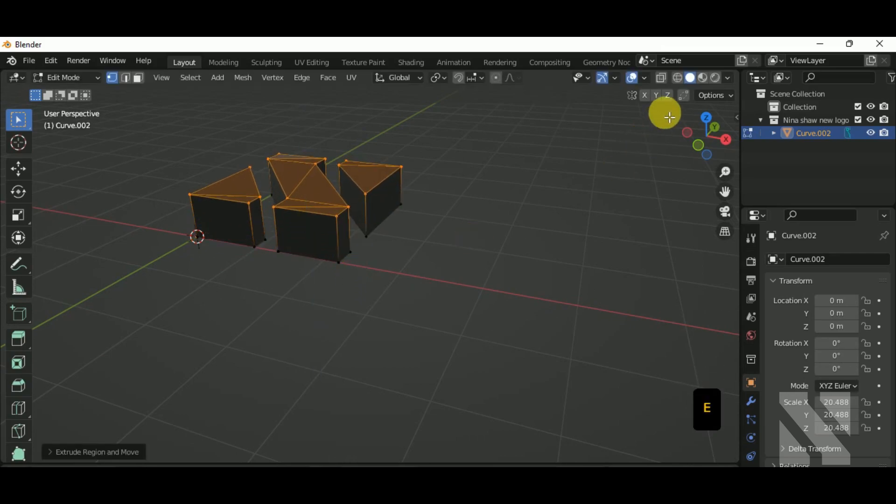
left_click(646, 78)
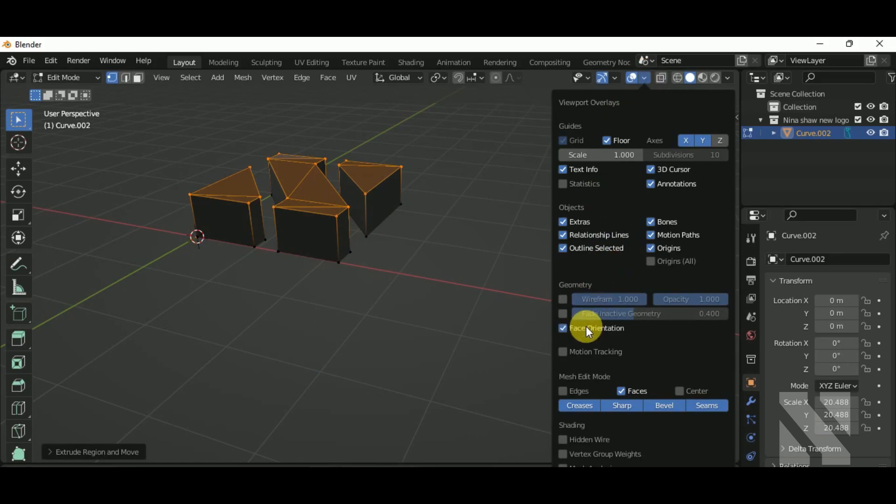
left_click(728, 78)
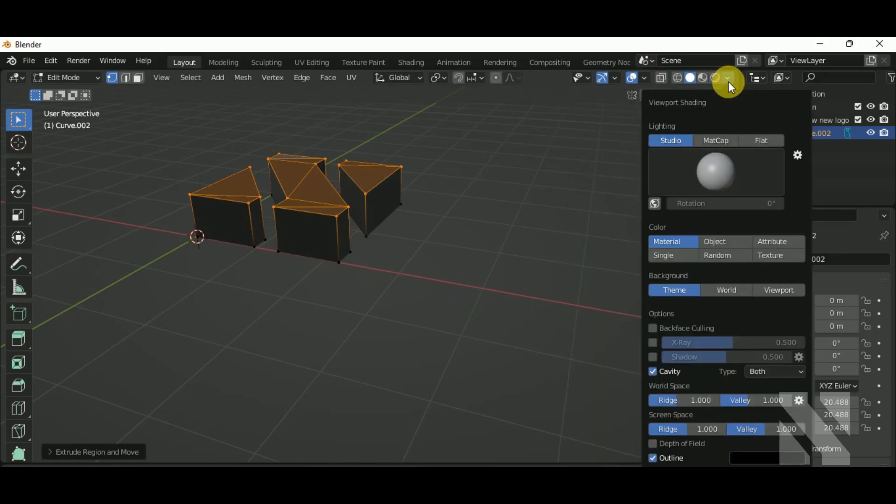
middle_click_drag(464, 324, 427, 303)
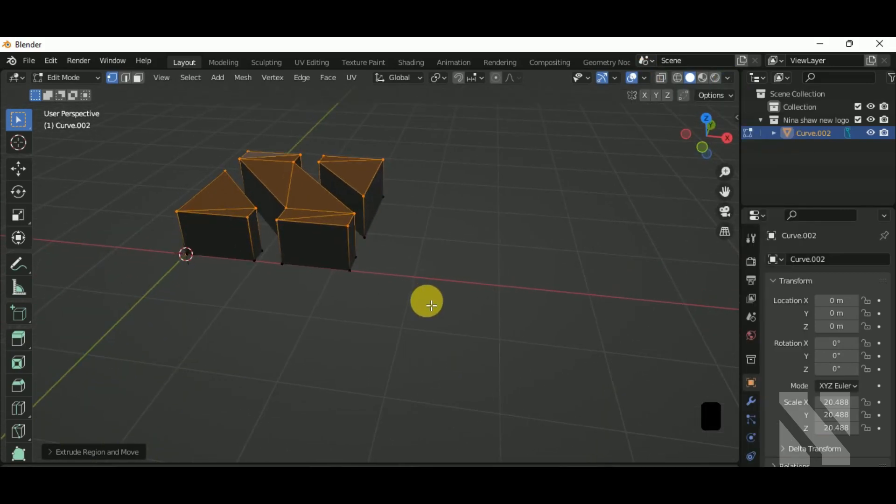
Return to Object Mode and remove the SVGMat material slot from the logo
key("Tab")
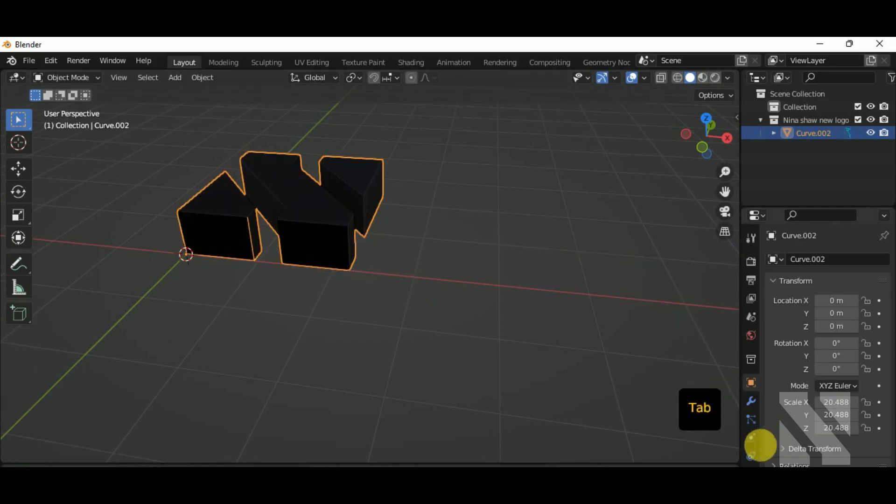
scroll(752, 438, "down", 2)
left_click_drag(782, 213, 777, 148)
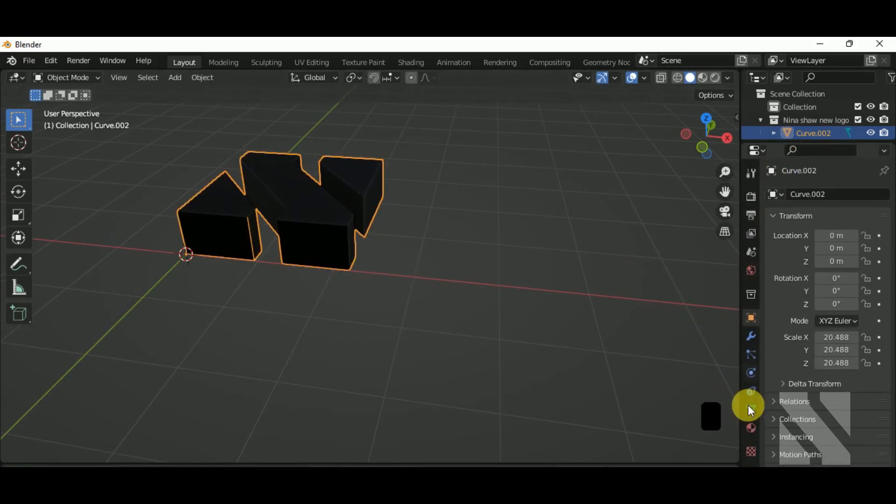
left_click(750, 428)
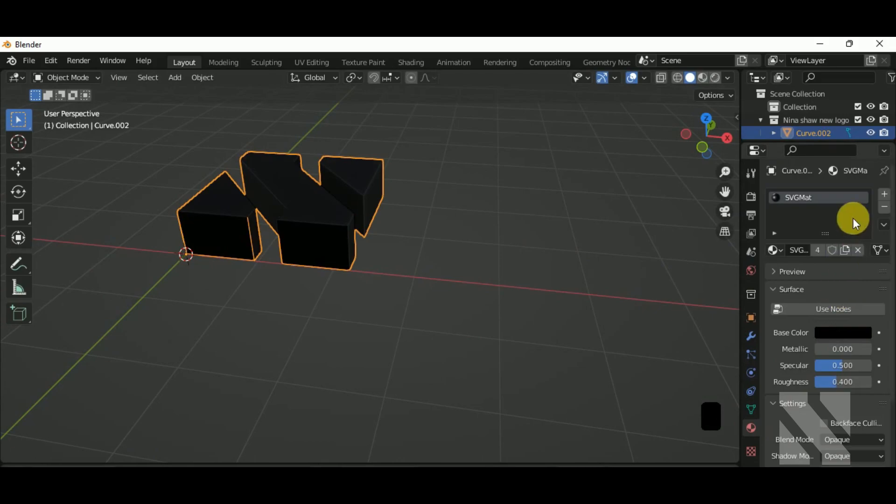
left_click(884, 207)
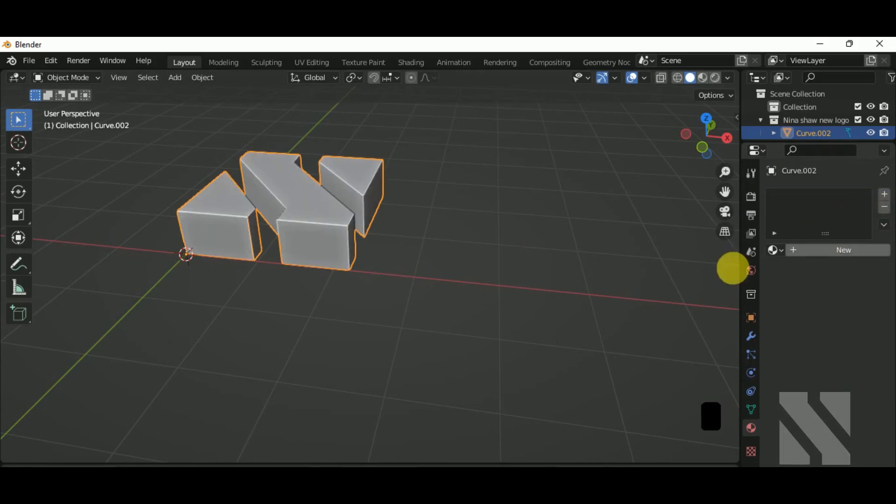
Rotate the entire logo mesh by exactly 90° around the global X axis in Edit Mode so it stands upright
middle_click_drag(731, 266, 346, 260)
key("KP_1")
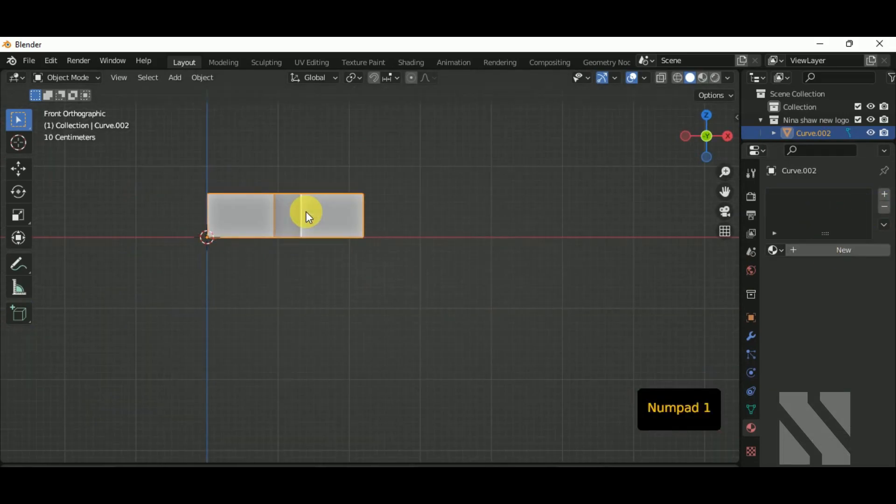
key("Tab")
key("a")
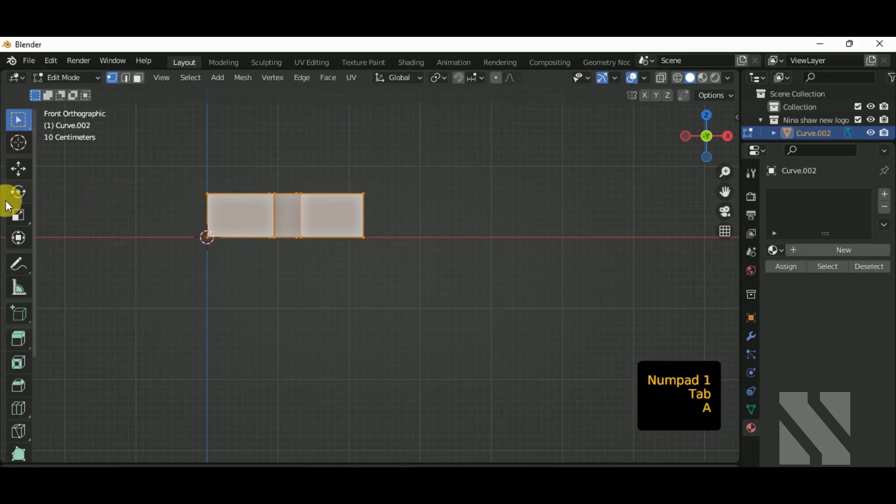
left_click(19, 192)
mouse_move(300, 209)
middle_mouse_down()
mouse_move(356, 246)
mouse_move(289, 196)
middle_mouse_up()
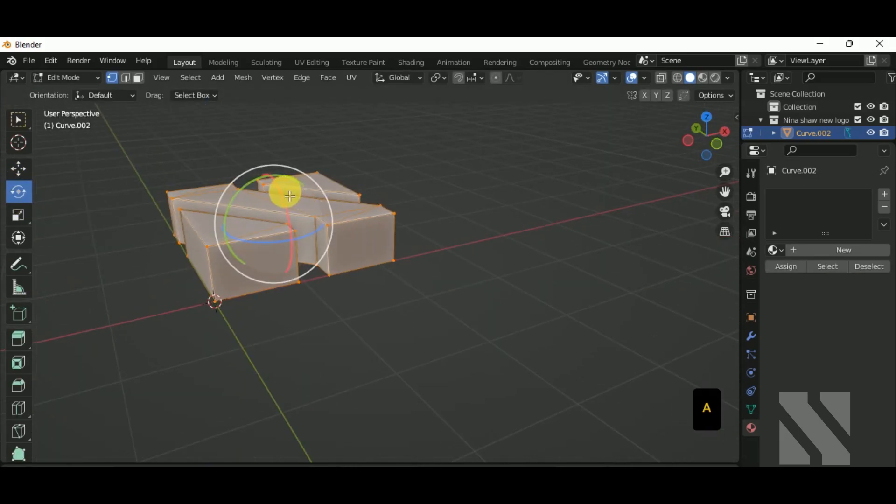
left_click_drag(275, 184, 296, 232)
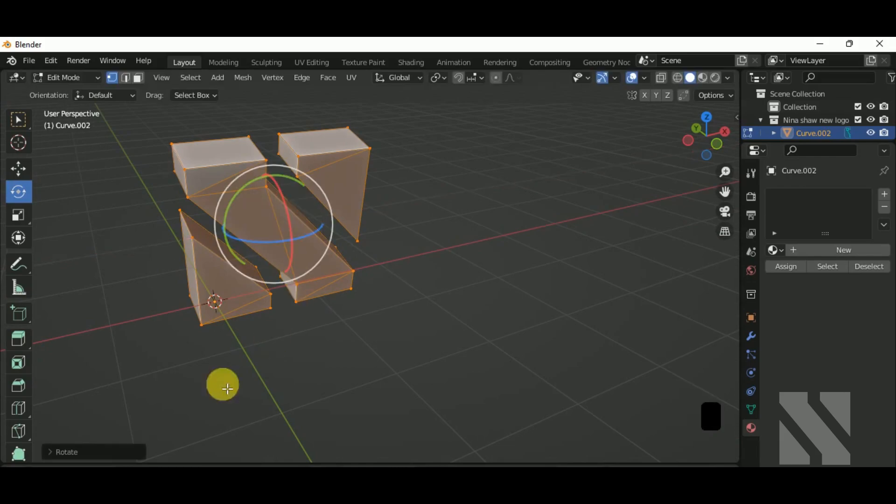
left_click(122, 452)
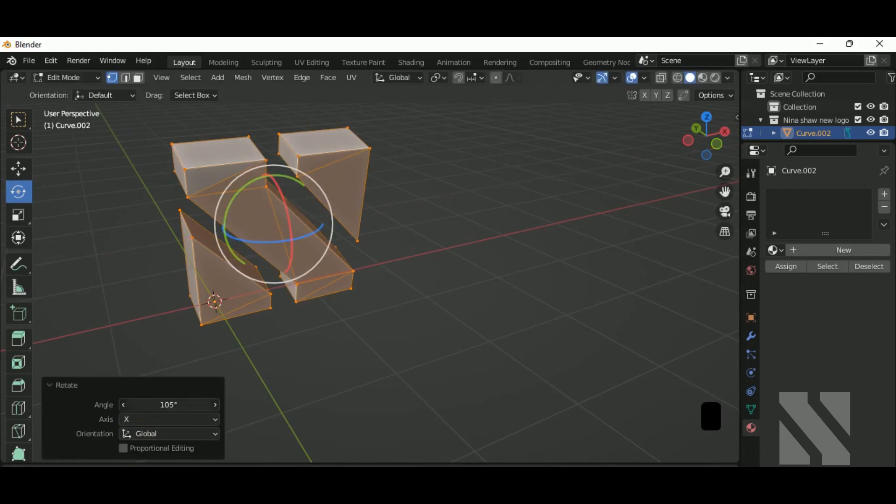
key("Return")
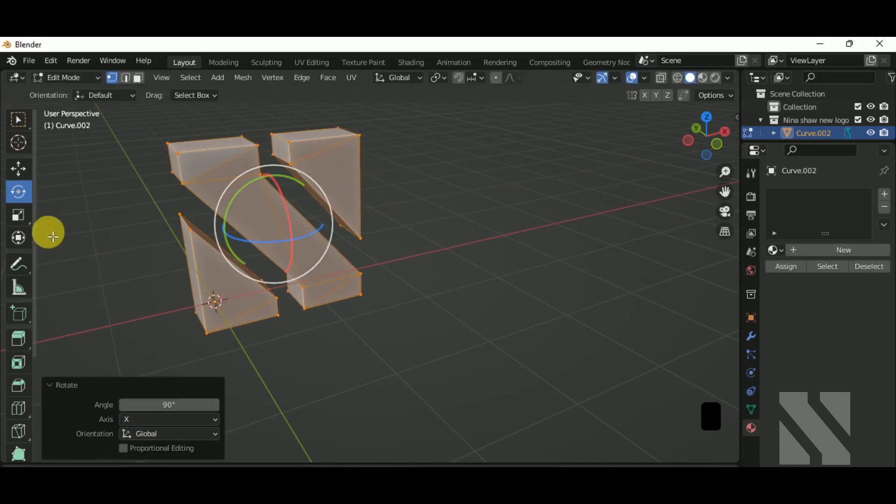
Move the upright logo mesh so its base rests on the grid floor beside the 3D cursor, and return to Object Mode
left_click(19, 169)
middle_click_drag(343, 322, 326, 300)
left_click_drag(301, 270, 405, 285)
middle_click_drag(405, 285, 503, 315)
left_click_drag(350, 236, 372, 246)
middle_click_drag(371, 246, 401, 291)
left_click_drag(345, 201, 358, 153)
key("Tab")
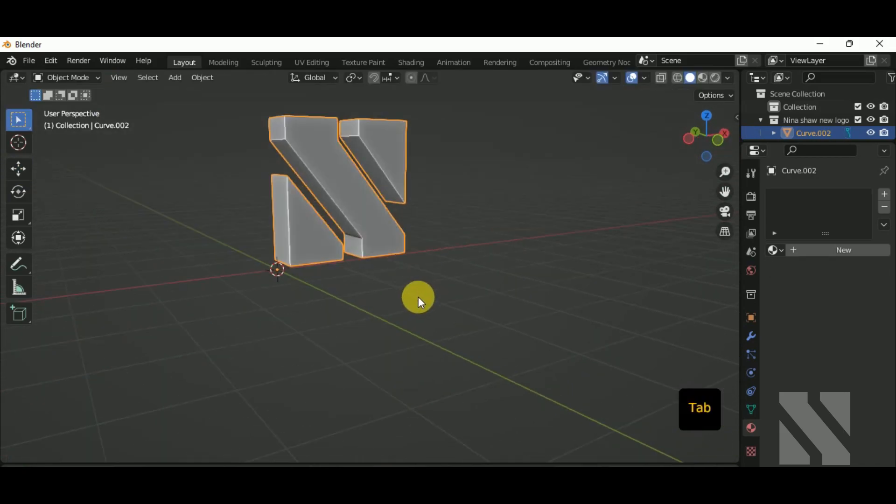
Add a plane at the origin with an X rotation of 90° as an upright backdrop
key("shift+a")
mouse_move(423, 230)
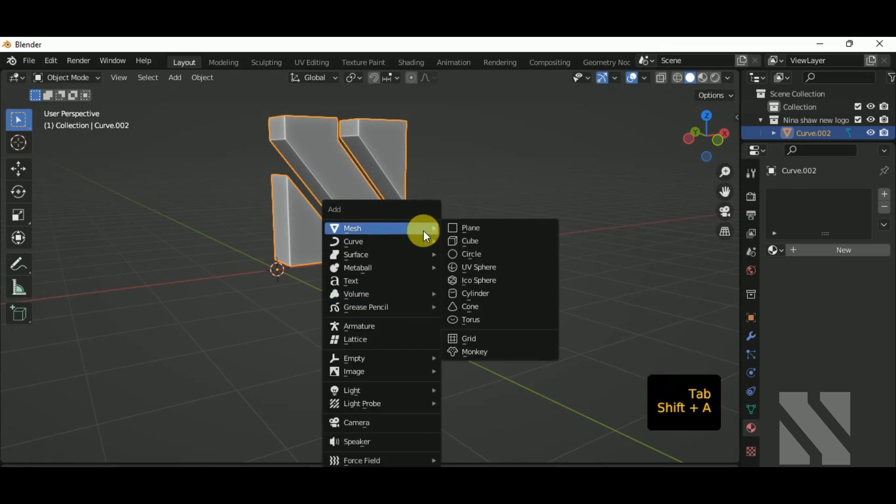
left_click(463, 228)
left_click(198, 422)
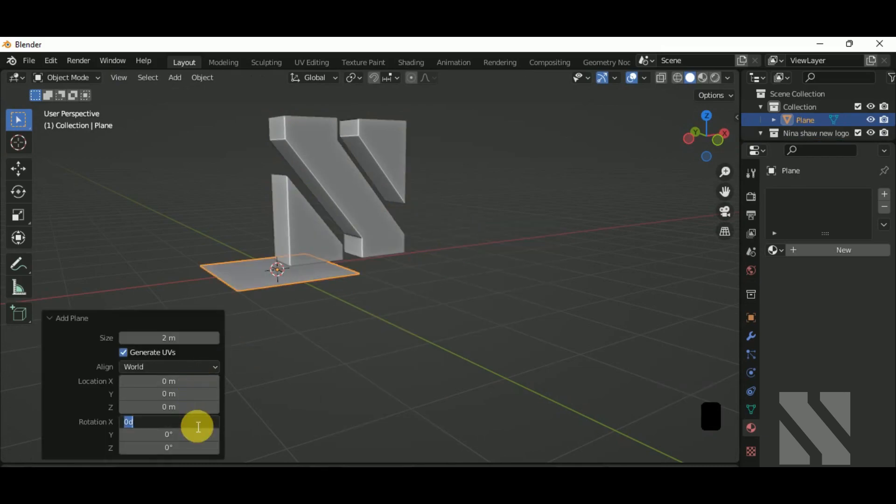
type("90")
key("Return")
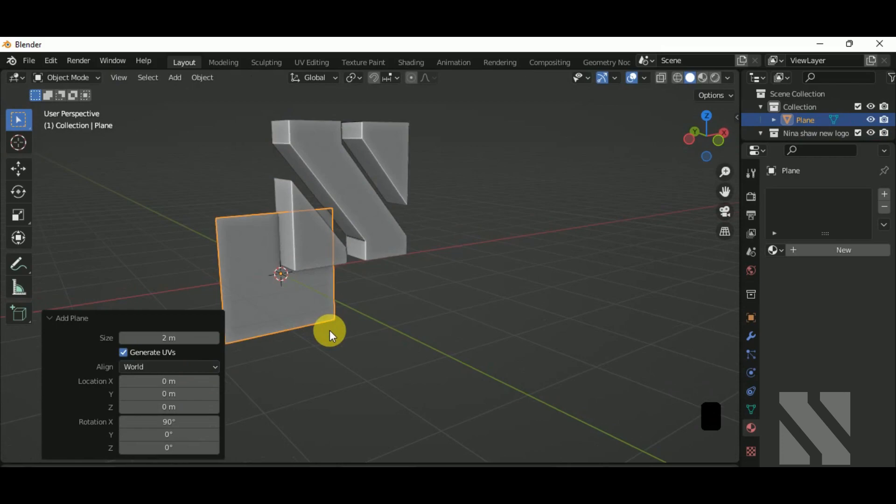
Enlarge the upright plane's mesh in two uniform scalings, the first by 3.118, so it extends well beyond the logo
key("Tab")
key("a")
key("s")
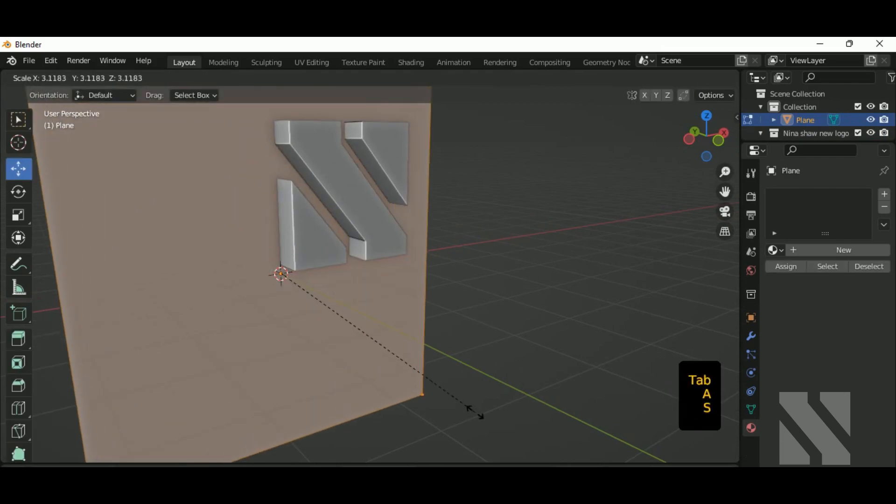
left_click(452, 282)
middle_click_drag(390, 271, 394, 323)
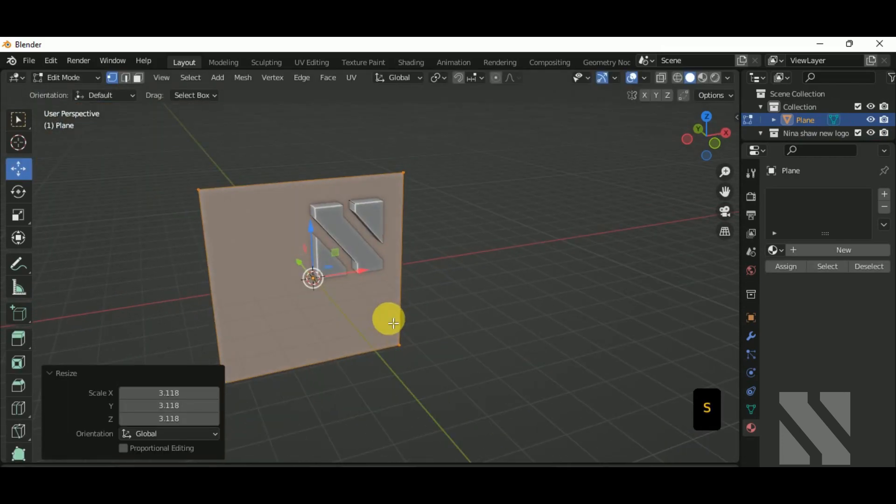
key("s")
left_click(471, 359)
middle_click_drag(398, 266, 365, 236)
key("Tab")
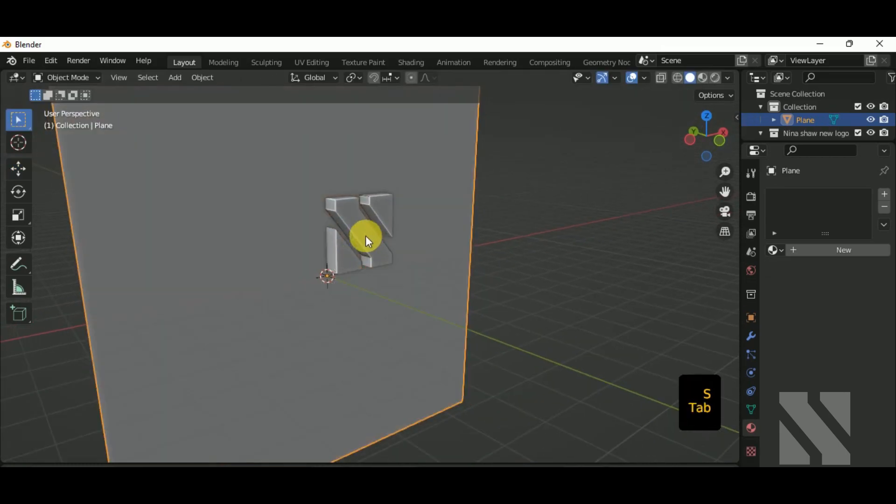
Move the whole logo mesh along the Y axis in Edit Mode so it sits against the backdrop plane, and return to Object Mode
left_click(365, 236)
key("Tab")
left_click_drag(390, 226, 343, 231)
middle_click_drag(384, 298, 458, 310)
key("Tab")
scroll(424, 260, "up", 3)
key("Tab")
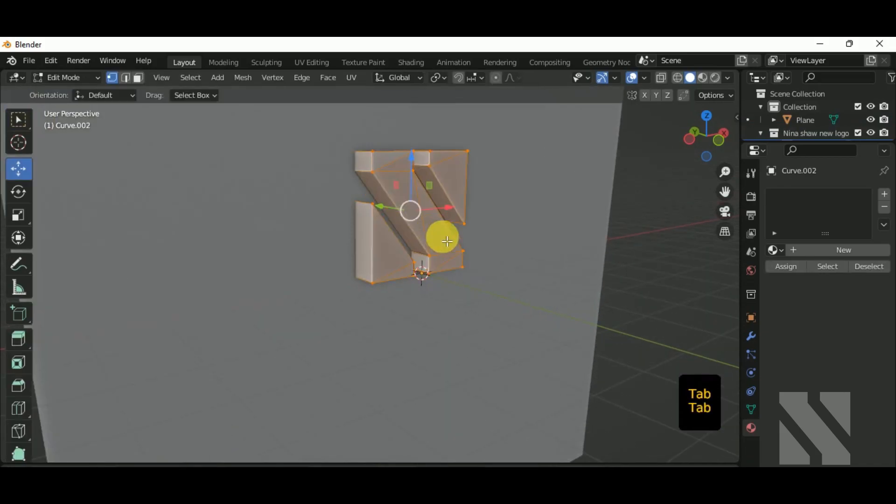
middle_click_drag(442, 236, 450, 253)
left_click_drag(431, 249, 420, 242)
middle_click_drag(427, 251, 496, 334)
key("Tab")
Add a camera at the world origin
left_click(448, 320)
middle_click_drag(405, 376, 435, 342)
key("shift+a")
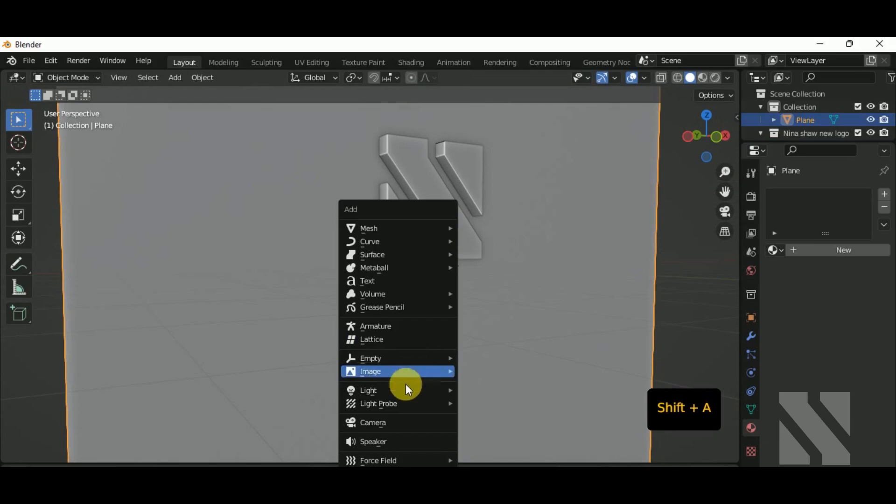
left_click(395, 421)
scroll(451, 371, "down", 2)
scroll(452, 371, "down", 2)
middle_click_drag(481, 336, 523, 359)
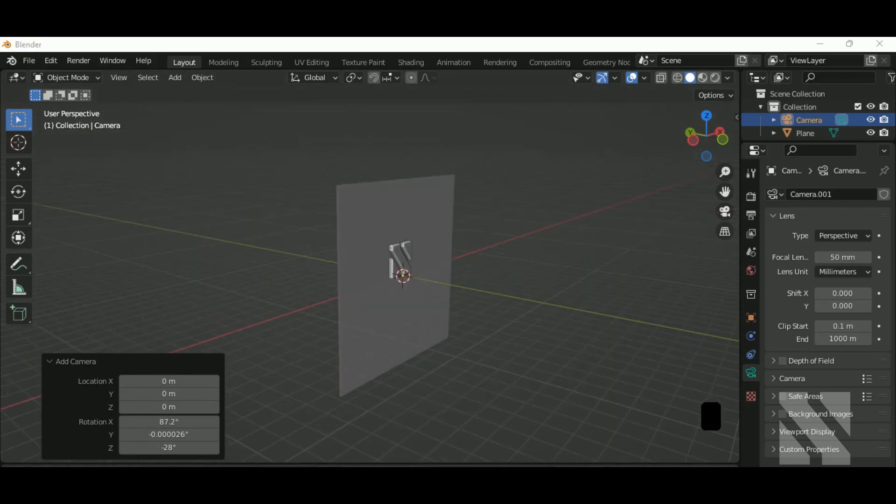
Move the camera about 3.39 m along negative Y so it stands in front of the logo and backdrop
left_click(18, 169)
middle_click_drag(297, 247, 469, 272)
left_click_drag(380, 267, 439, 278)
middle_click_drag(540, 352, 507, 345)
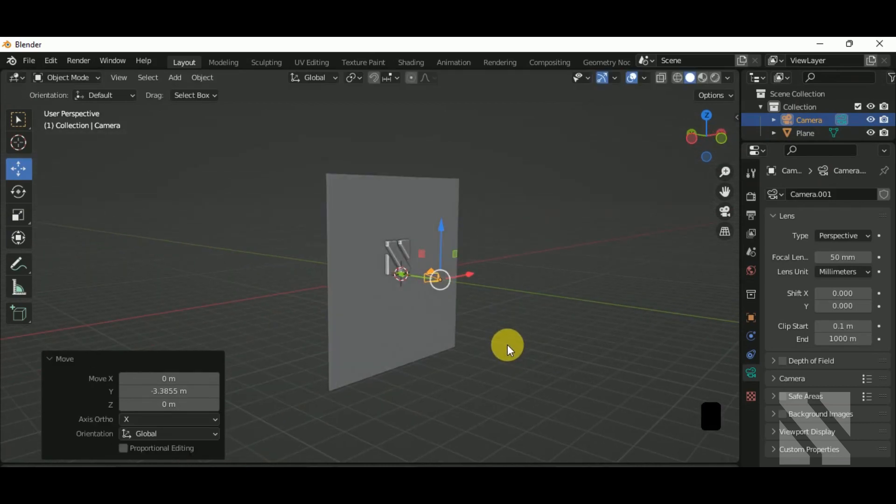
Look through the camera, lock the camera to the view, and frame the logo and backdrop with it
key("KP_Decimal")
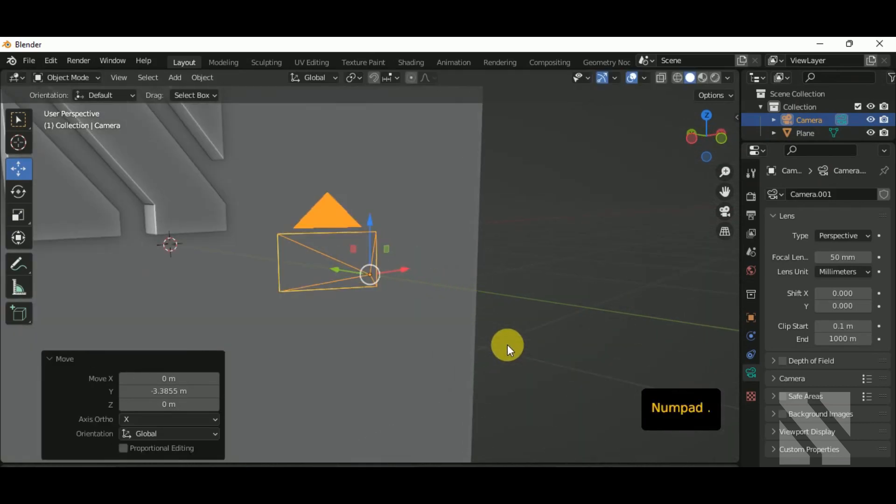
key("KP_0")
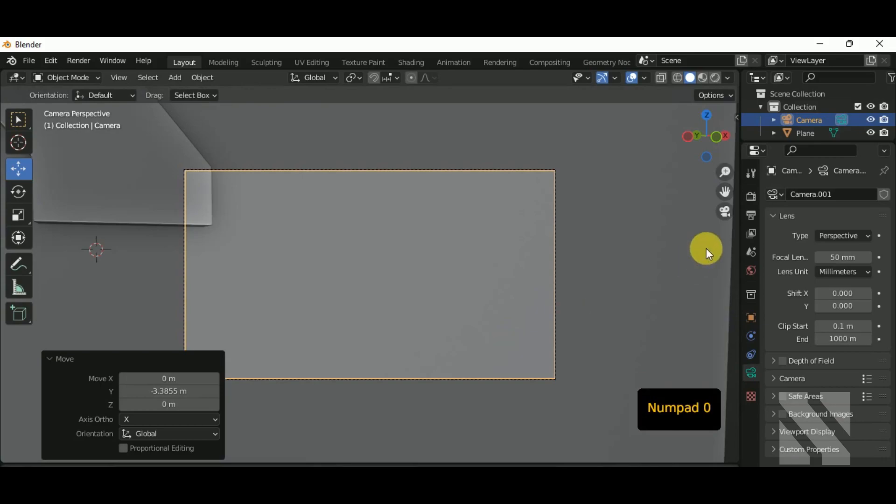
key("n")
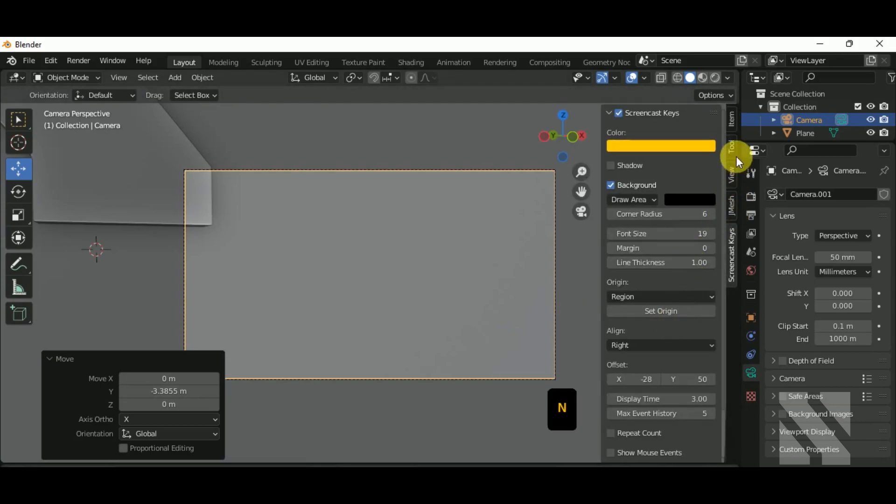
left_click(731, 175)
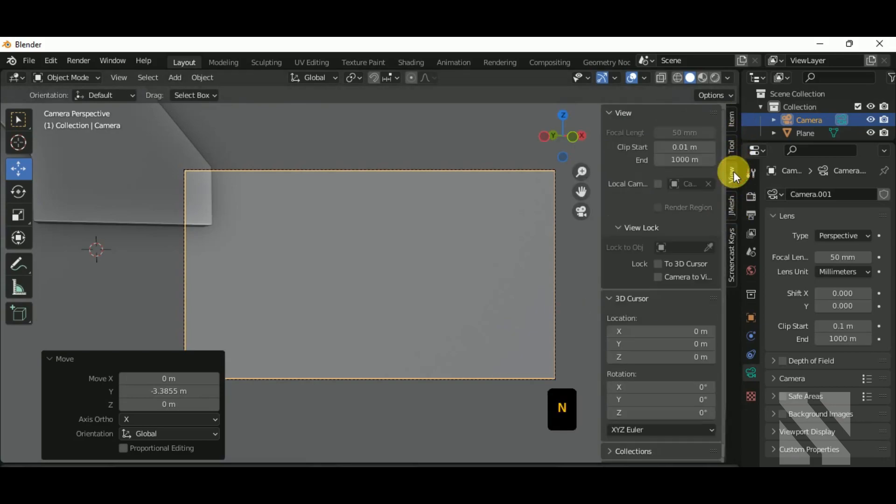
left_click(683, 275)
scroll(442, 316, "up", 6)
scroll(442, 317, "down", 6)
middle_click_drag(430, 278, 500, 280, "shift")
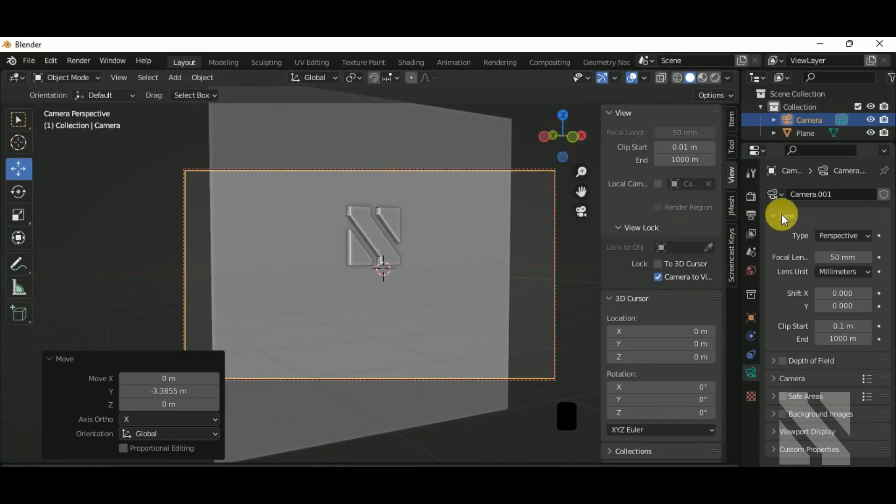
Switch the render engine to Cycles
left_click(750, 197)
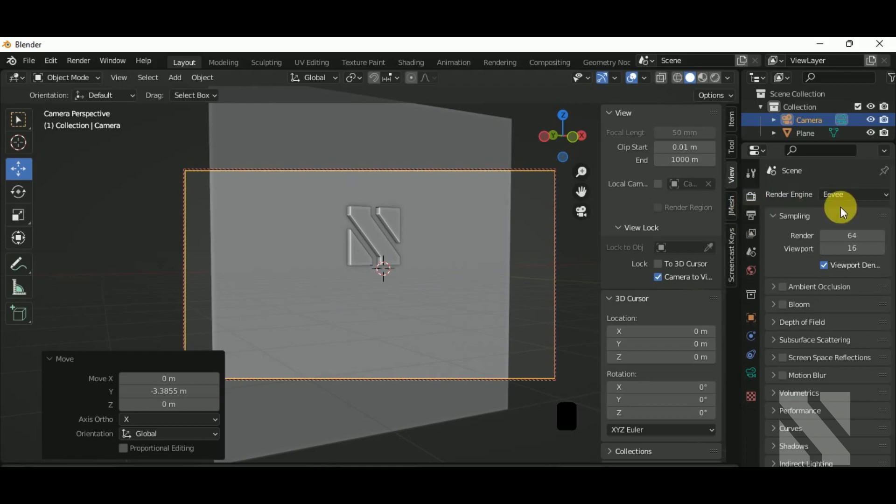
left_click(850, 195)
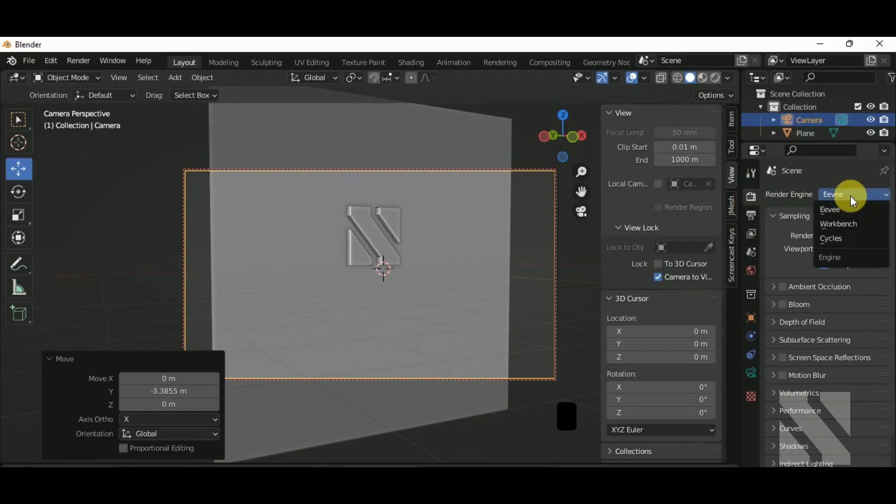
left_click(850, 240)
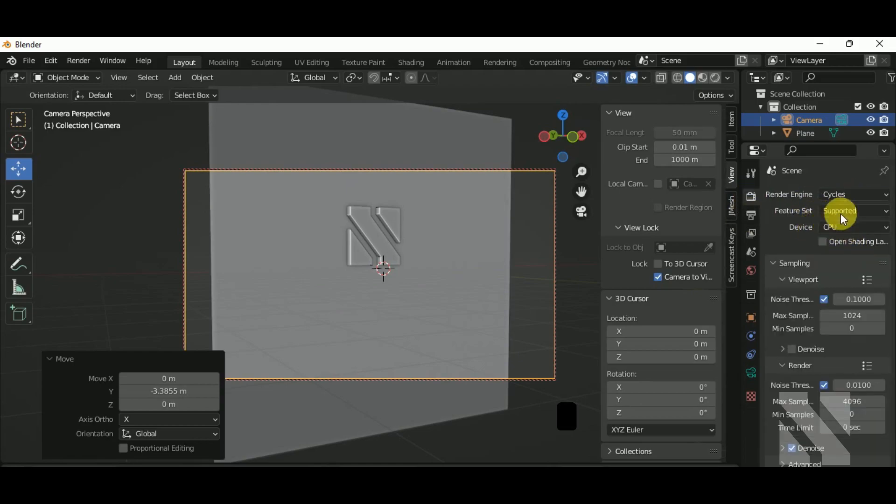
Set the render resolution to 2000 × 2000 px and bring the camera closer so the logo fills more of the square frame
left_click(756, 216)
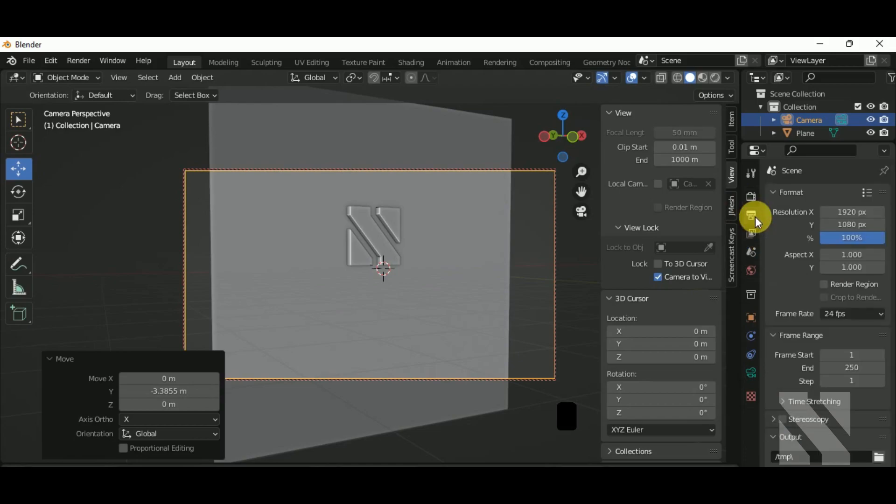
double_click(871, 214)
type("20")
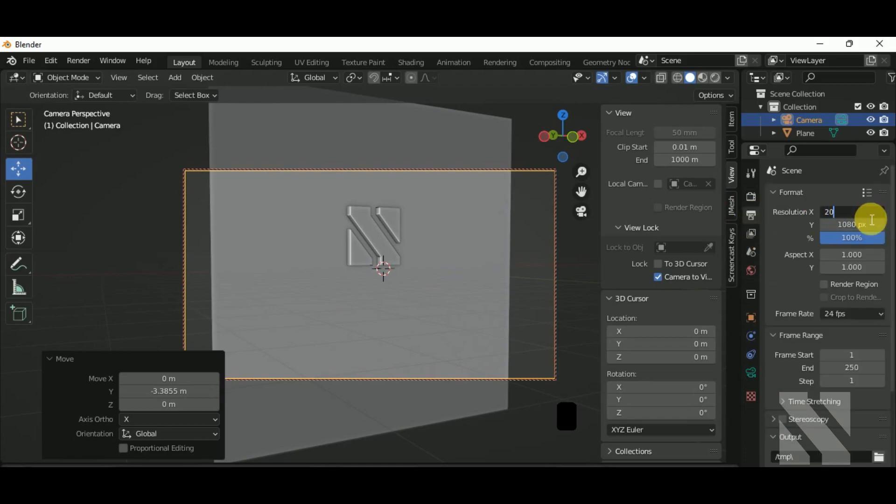
type("00")
key("Tab")
type("2000")
key("Return")
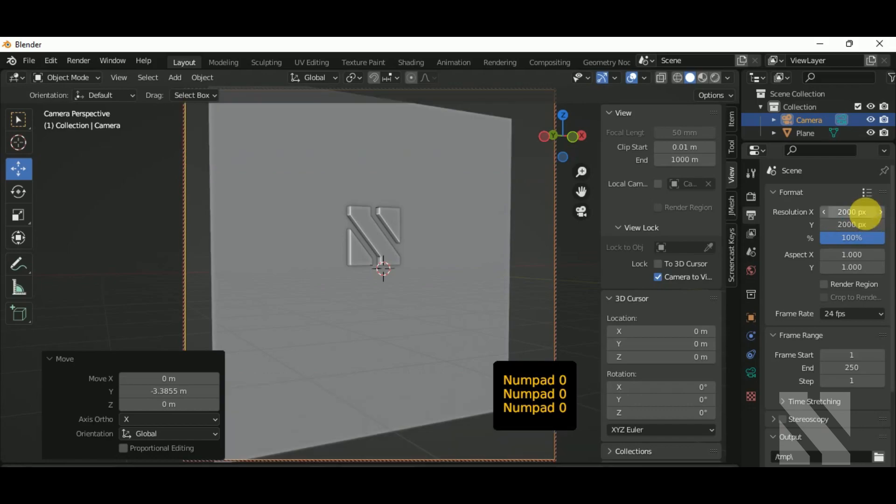
scroll(398, 228, "up", 4)
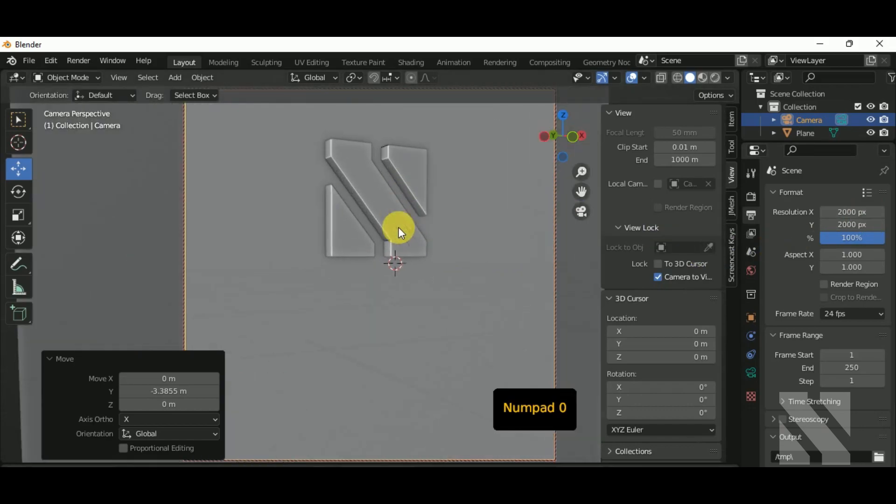
middle_click_drag(416, 269, 421, 301, "shift")
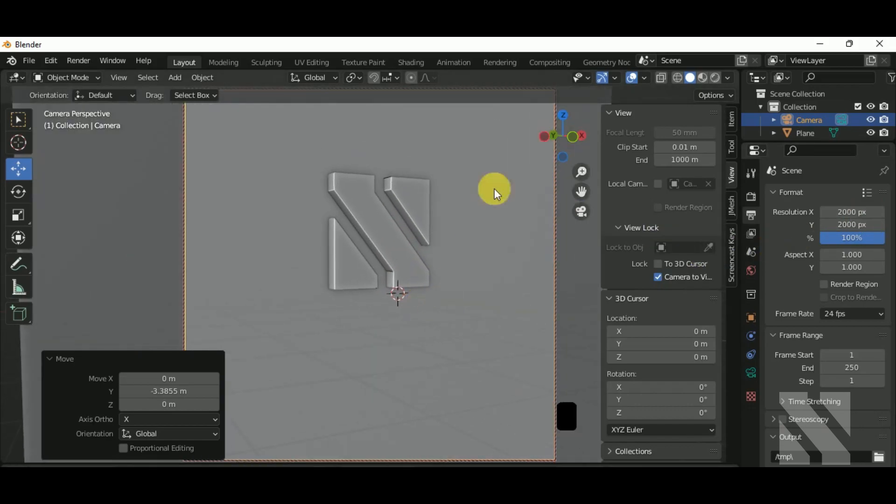
Show the viewport in Rendered shading with Scene World disabled so the HDRI preview lights the scene
left_click(715, 78)
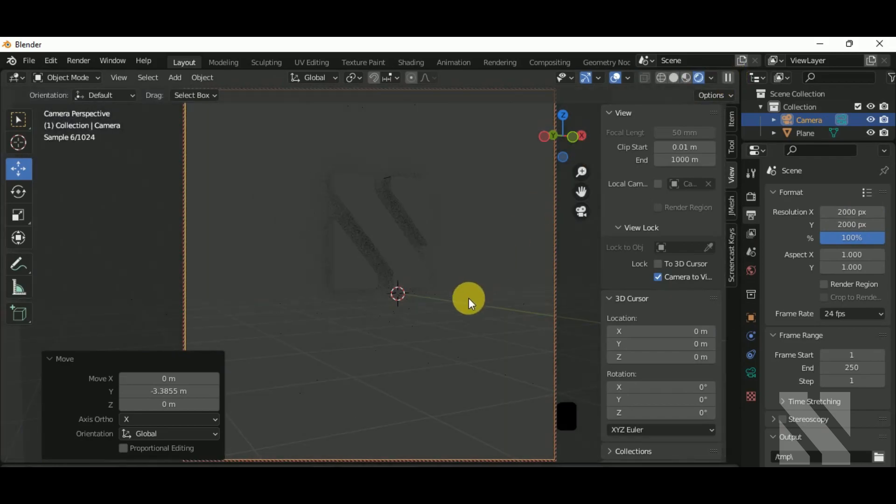
left_click(713, 77)
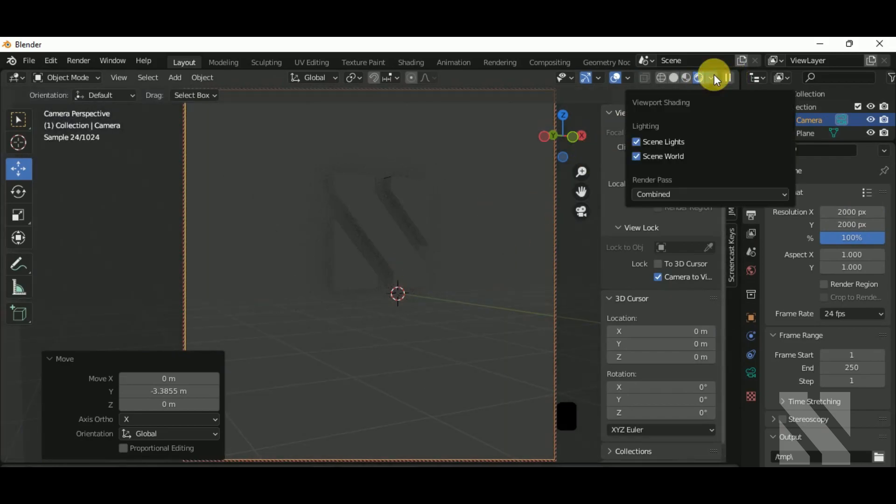
left_click(660, 156)
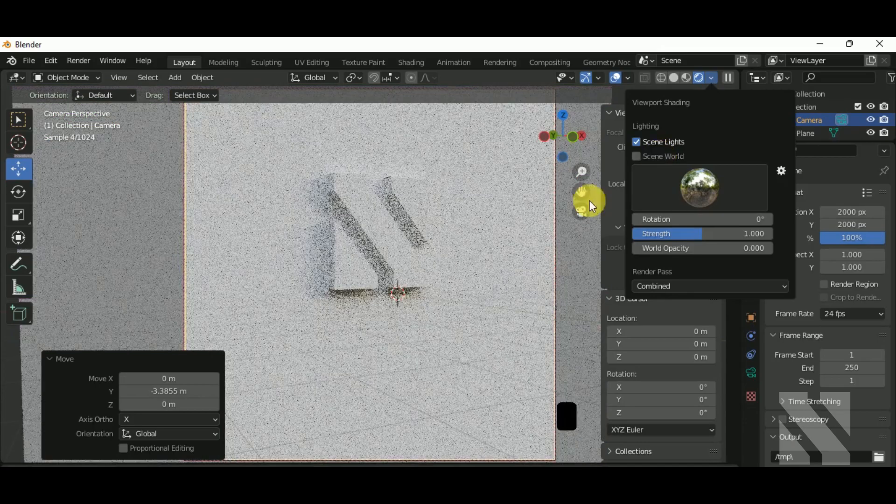
Reframe the locked camera closer to the logo and at a more angled viewpoint
mouse_move(422, 309)
middle_mouse_down()
mouse_move(441, 332)
mouse_move(430, 318)
mouse_move(463, 321)
middle_mouse_up()
scroll(470, 294, "up", 3)
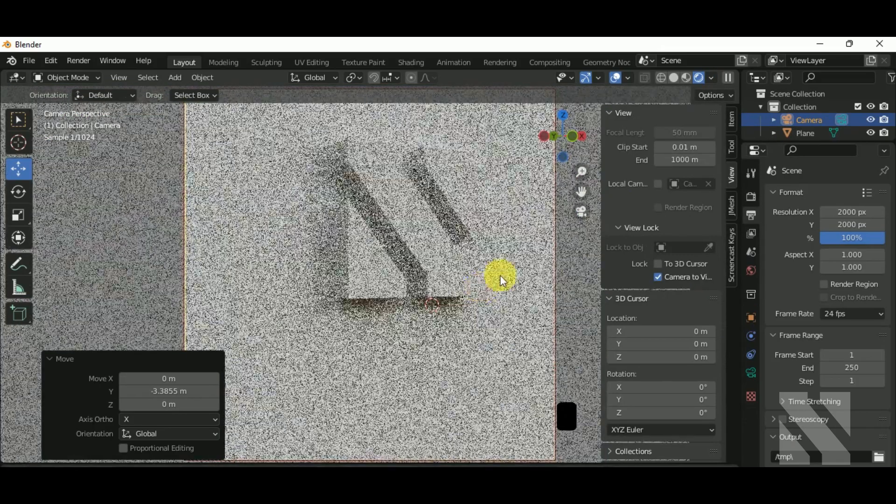
middle_click_drag(486, 290, 461, 370, "shift")
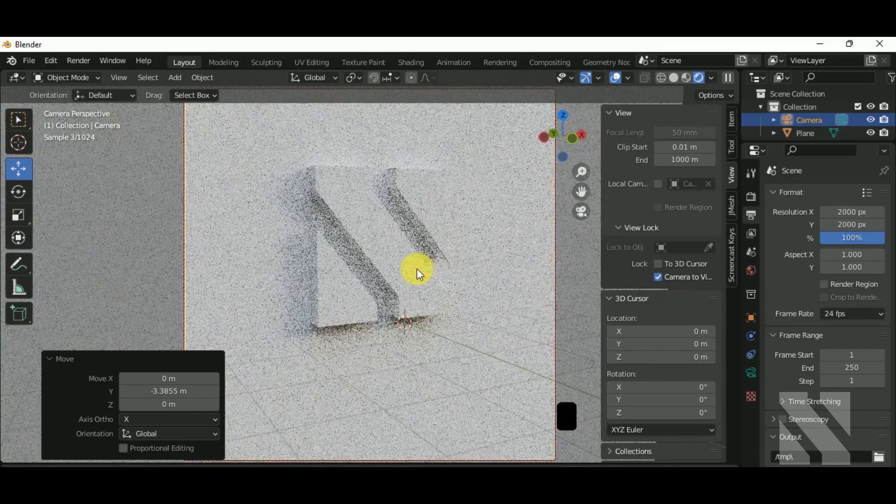
Give the logo a new material with Metallic at 1.000 and a slightly lower roughness
left_click(411, 273)
left_click(755, 428)
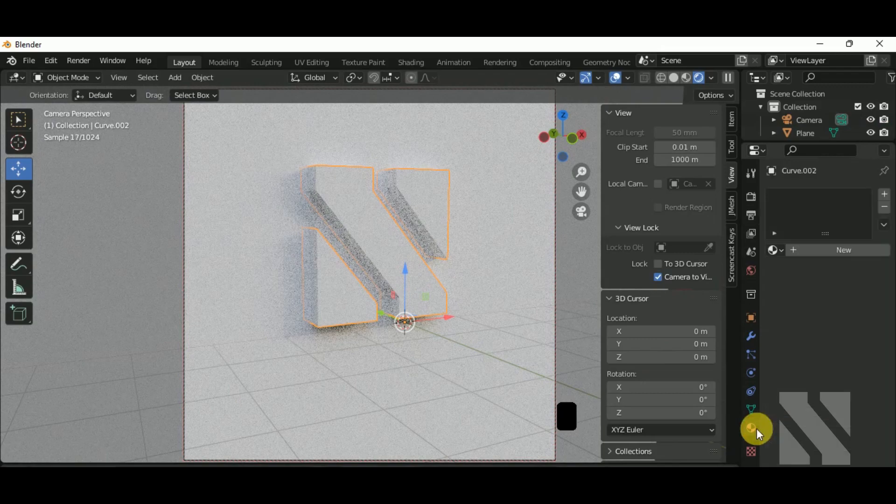
left_click(833, 250)
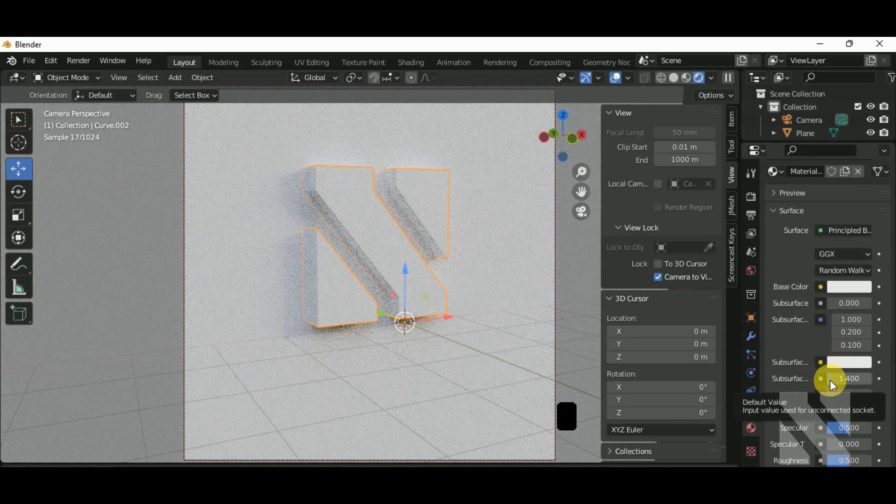
scroll(829, 380, "down", 3)
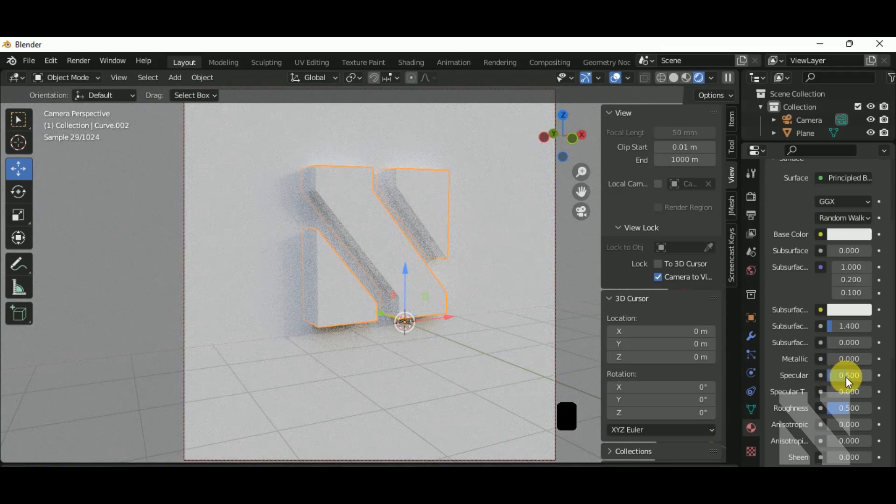
left_click_drag(838, 358, 875, 364)
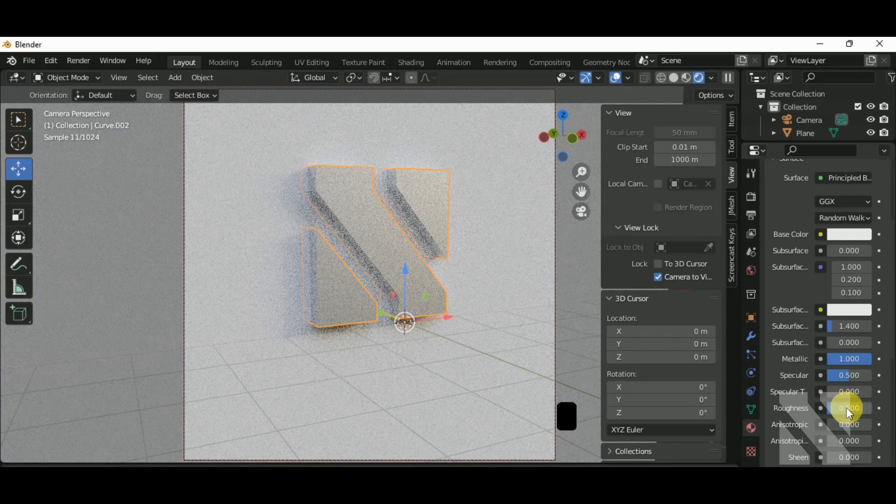
scroll(847, 410, "down", 2)
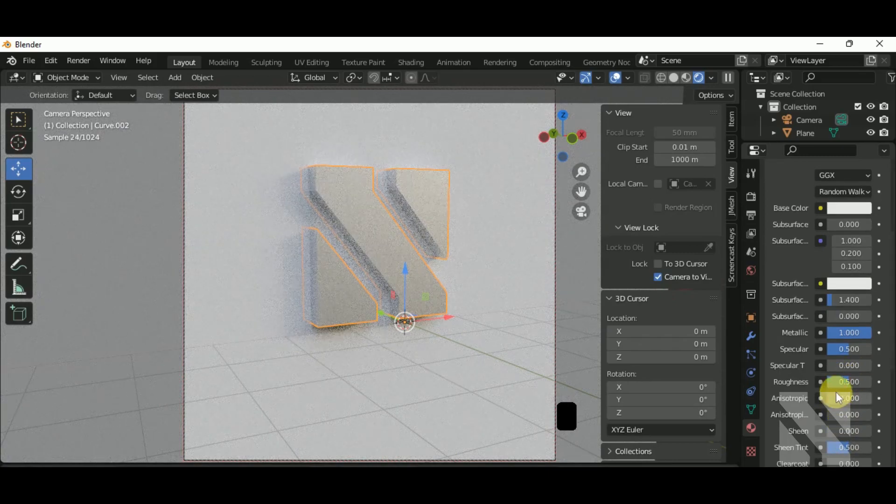
left_click_drag(855, 381, 849, 381)
Give the backdrop plane a new material with roughness 0.326, and shift the camera framing slightly to lower the logo in frame
left_click(481, 353)
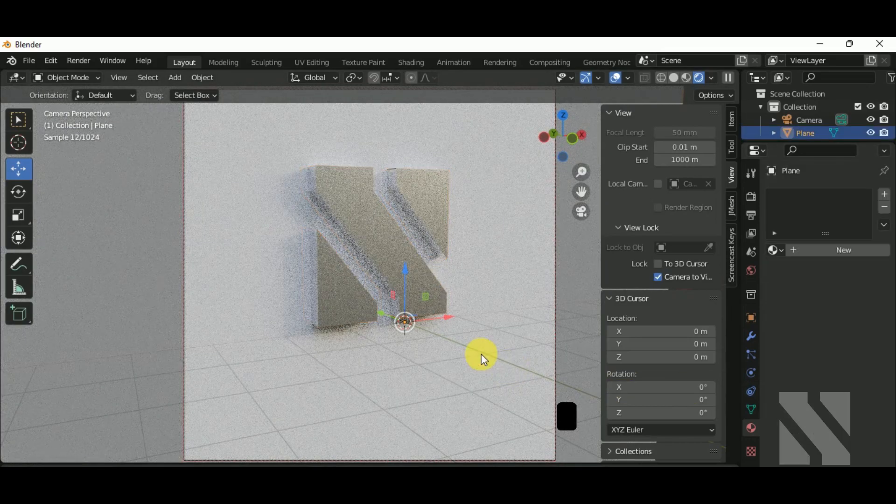
left_click(829, 255)
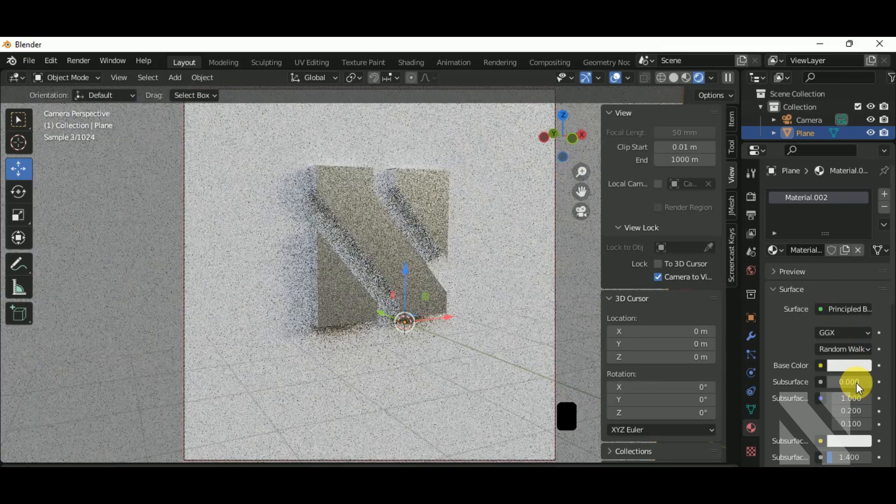
scroll(856, 383, "down", 3)
scroll(856, 382, "down", 5)
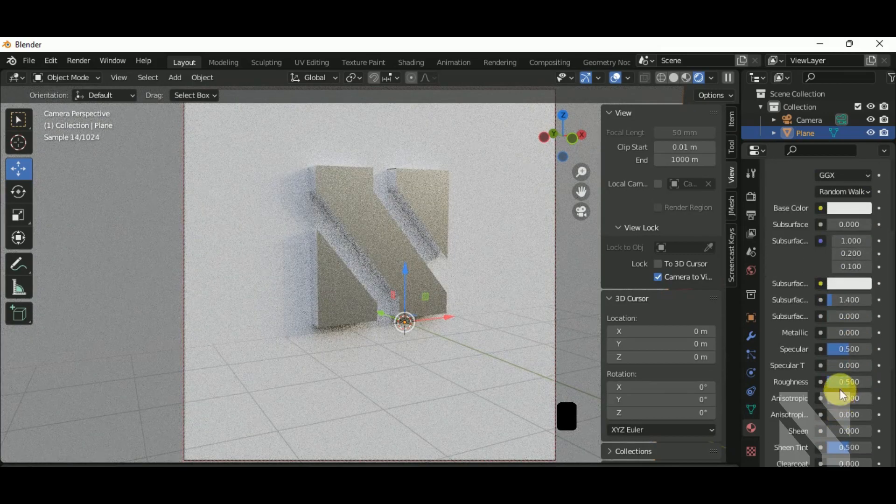
left_click_drag(849, 382, 832, 382)
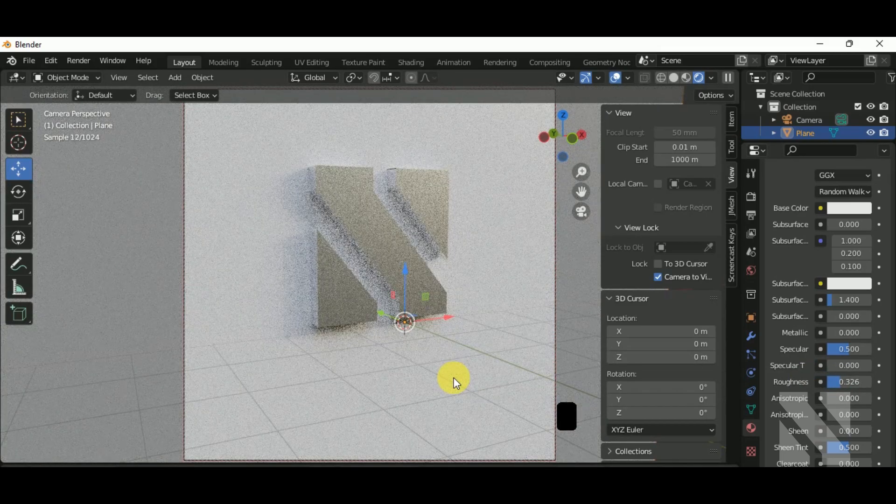
middle_click_drag(454, 377, 448, 389, "shift")
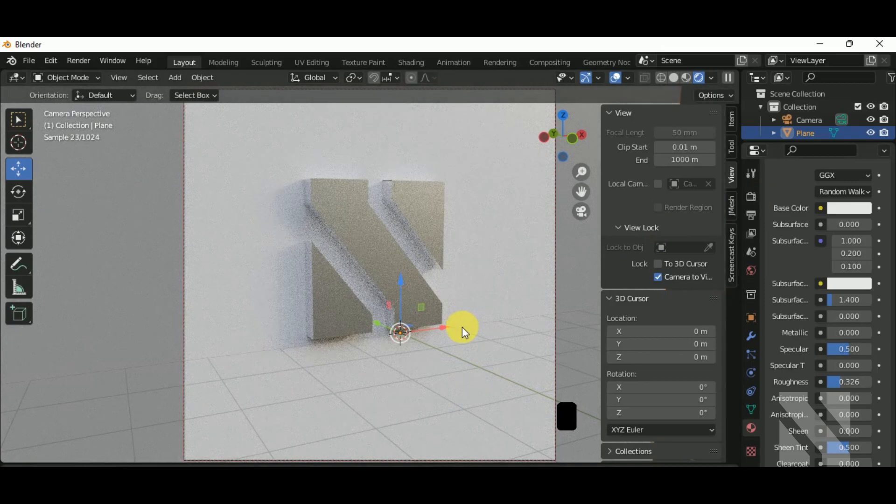
Add a point light, raise it about 1.03 m and move it out along Y in front of the logo
key("shift+a")
mouse_move(457, 297)
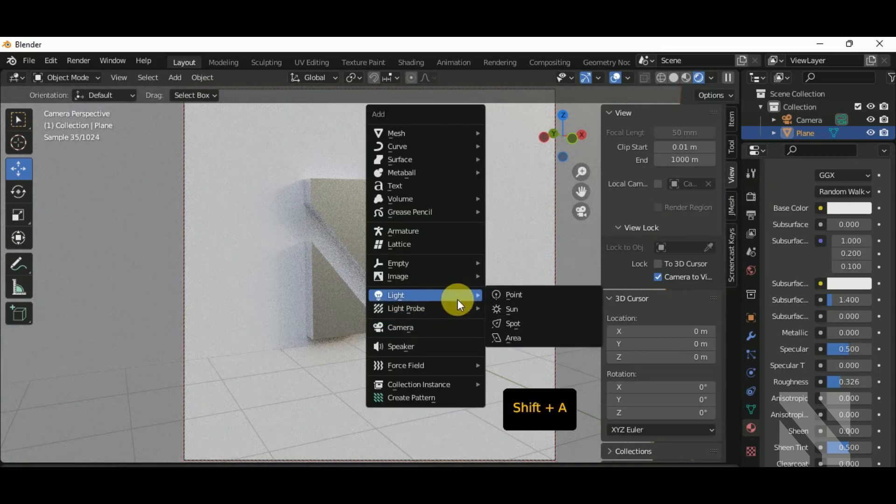
left_click(517, 295)
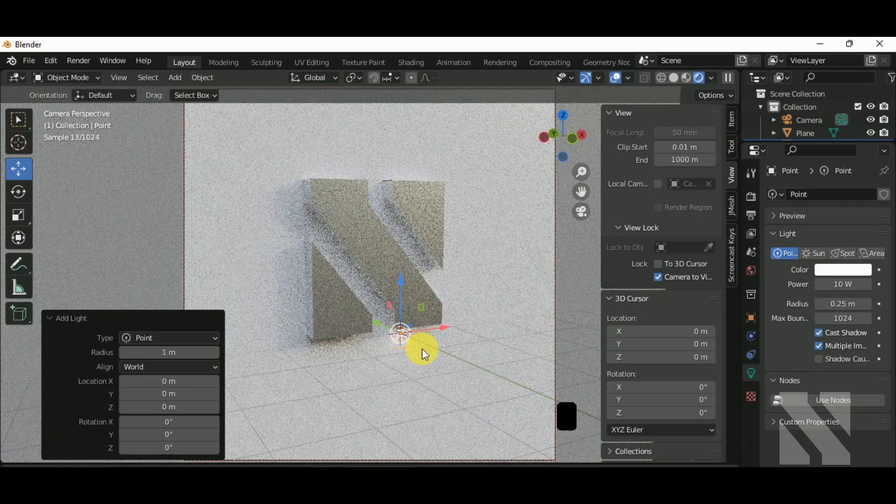
key("KP_0")
left_click_drag(329, 324, 562, 322)
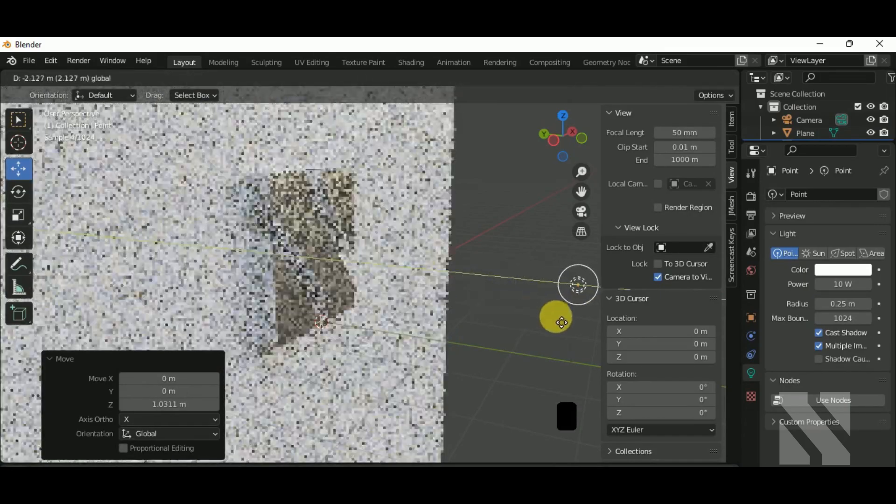
left_click_drag(476, 285, 431, 263)
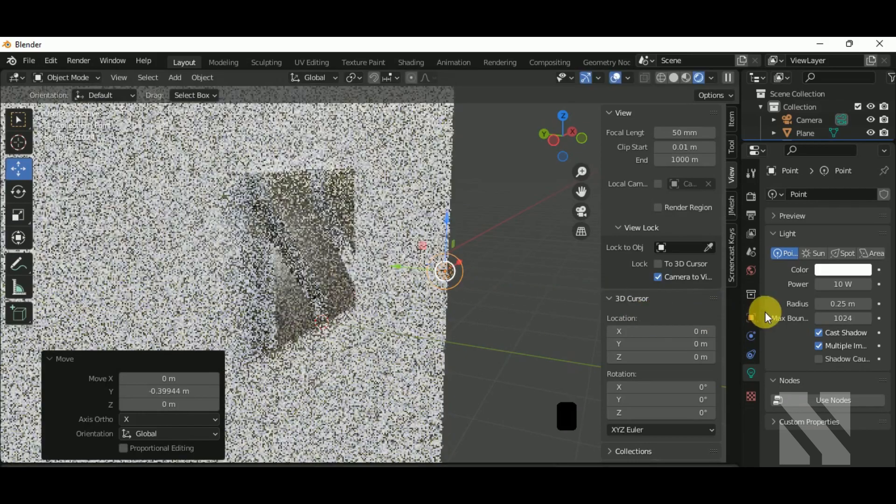
Set the point light's power to 34.5 W and radius to 11.9 m, and lower the light about 0.13 m
left_click_drag(842, 303, 578, 315)
middle_click_drag(578, 315, 525, 338)
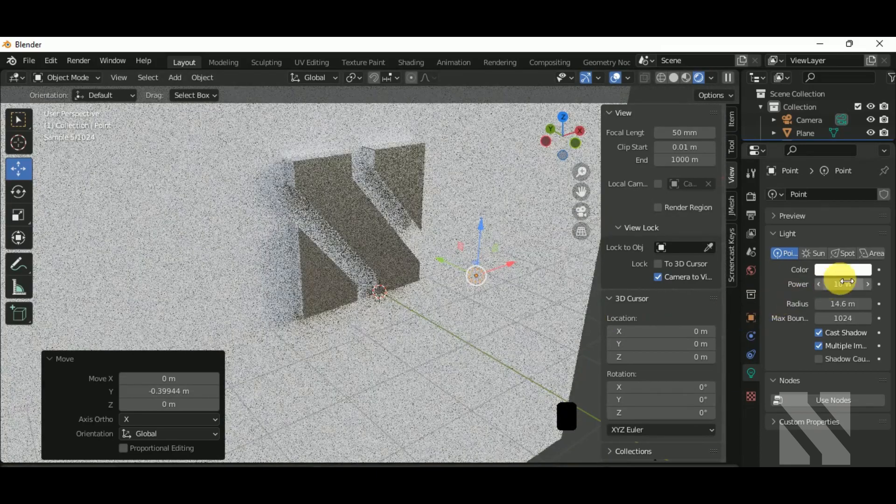
left_click_drag(838, 284, 843, 304)
middle_click_drag(532, 373, 607, 294)
left_click_drag(852, 304, 828, 304)
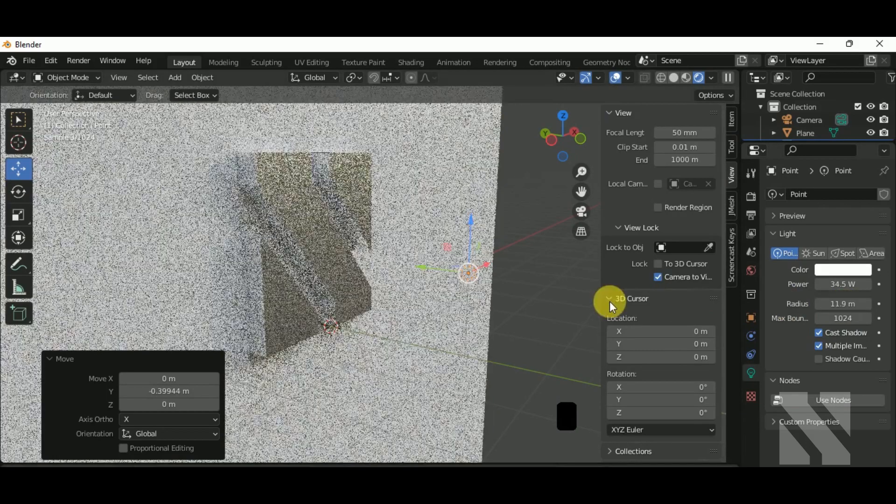
middle_click_drag(475, 362, 517, 252)
left_click_drag(481, 264, 484, 275)
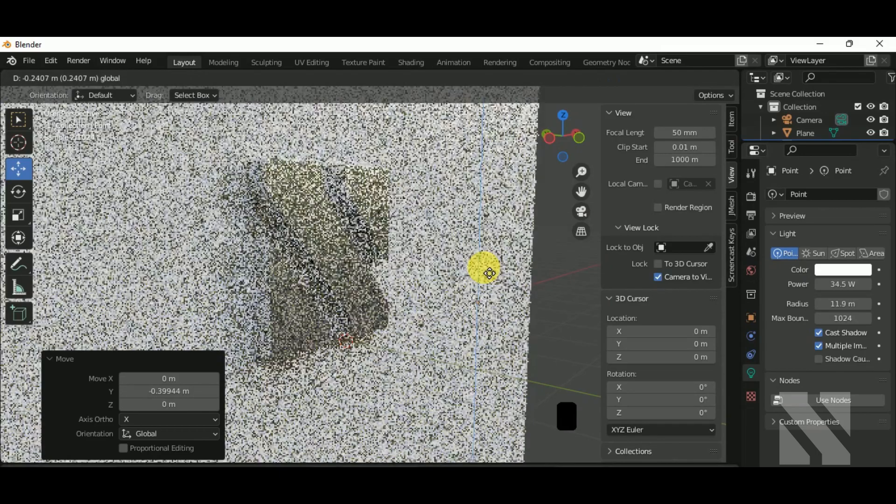
Enable Scene World in the viewport shading, and set the point light to 55.2 W about 0.32 m farther from the logo
left_click(709, 78)
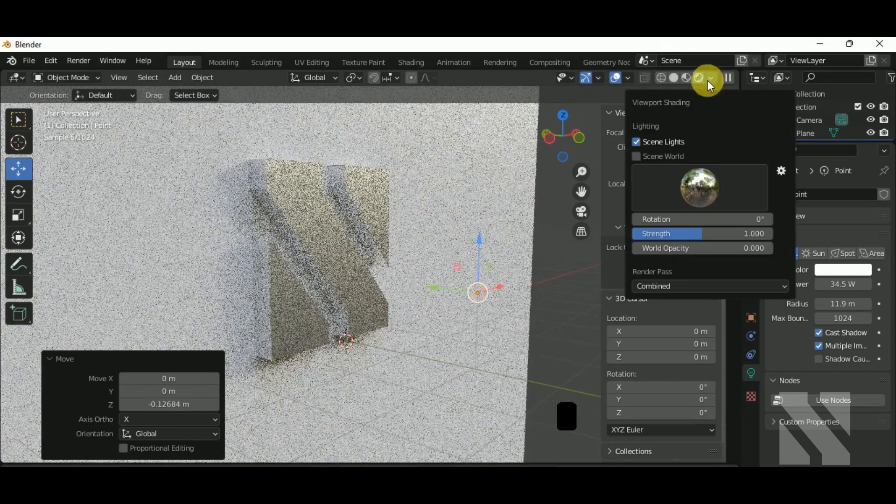
left_click(642, 156)
left_click_drag(451, 294, 479, 293)
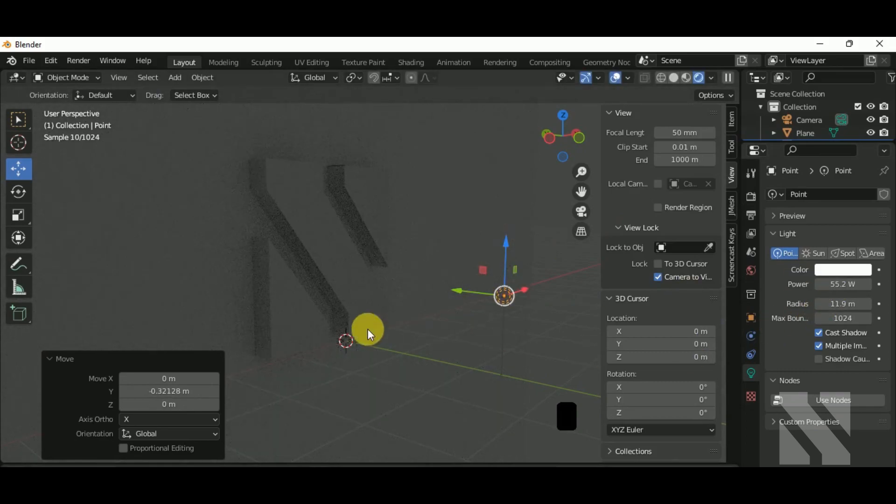
Add a sun light, raise it about 6.63 m above the logo and set its strength to 4.320
key("shift+a")
mouse_move(386, 343)
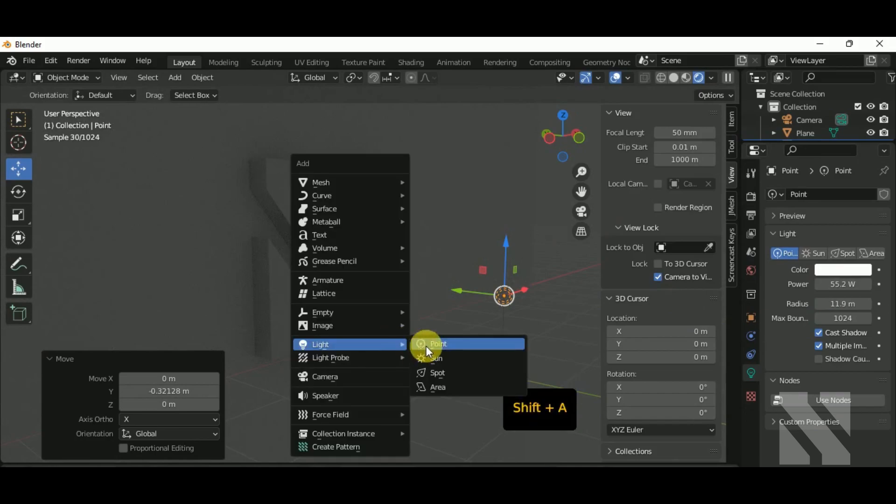
left_click(450, 357)
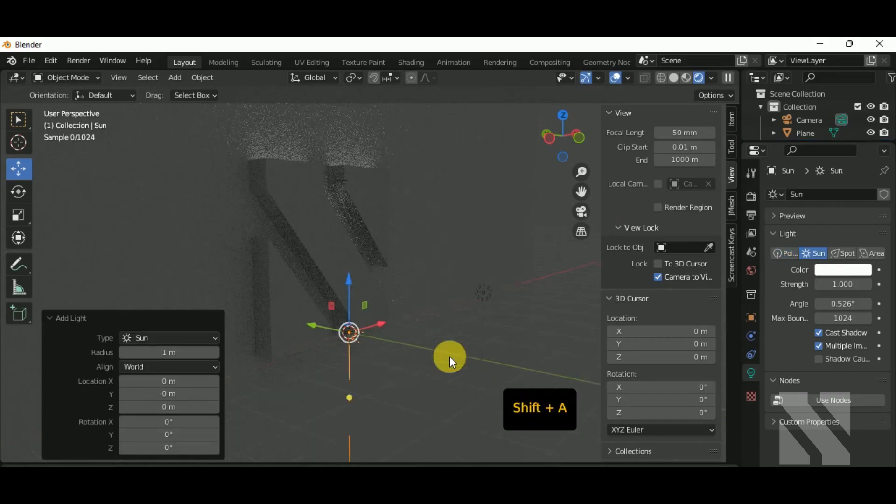
scroll(448, 354, "down", 2)
left_click_drag(359, 246, 402, 432)
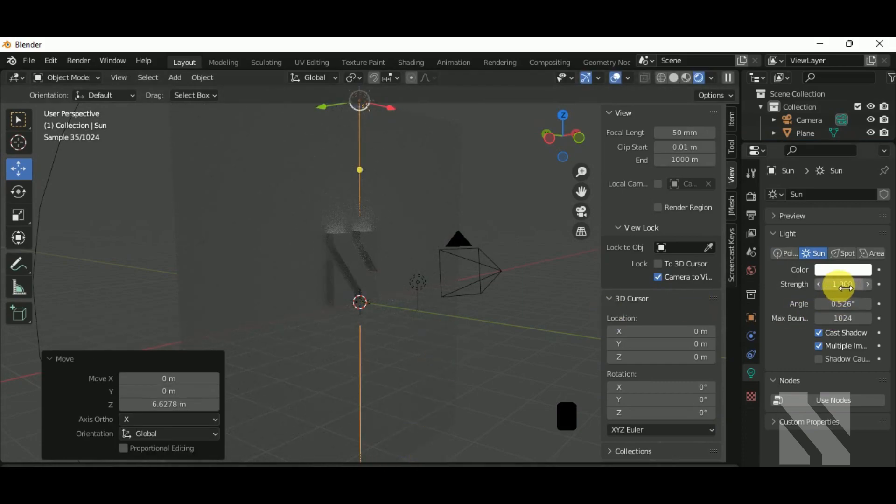
left_click_drag(843, 284, 848, 284)
middle_click_drag(429, 308, 441, 350, "shift")
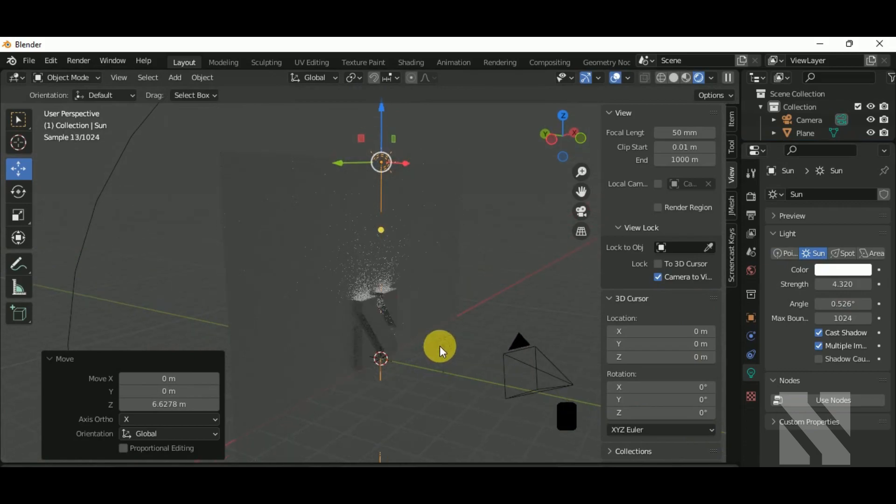
Move the sun light about 3.29 m forward along Y and rotate it about 29.2° around X toward the logo
left_click(444, 349)
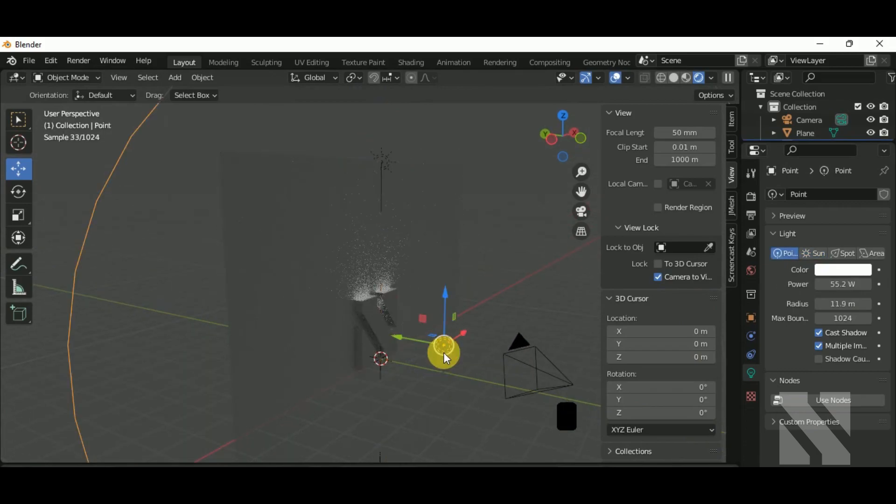
left_click(381, 169)
middle_click_drag(432, 231, 484, 271)
left_click_drag(320, 150, 440, 156)
middle_click_drag(440, 155, 394, 252)
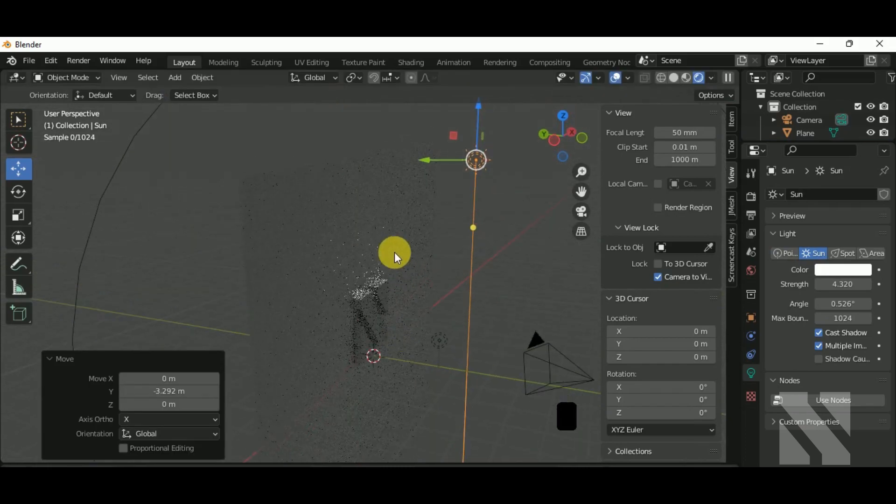
left_click_drag(517, 125, 521, 168)
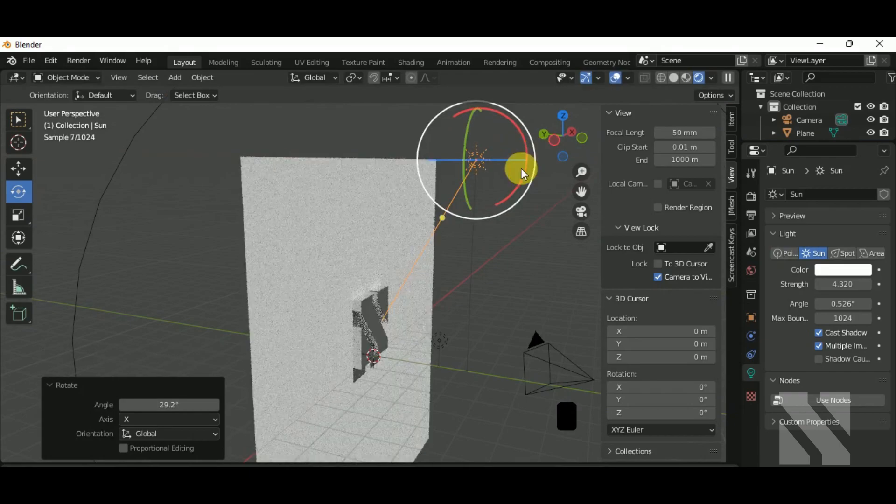
Move the sun light about 2.38 m farther forward along Y and tilt it more toward the backdrop
left_click(18, 168)
left_click_drag(441, 160, 518, 190)
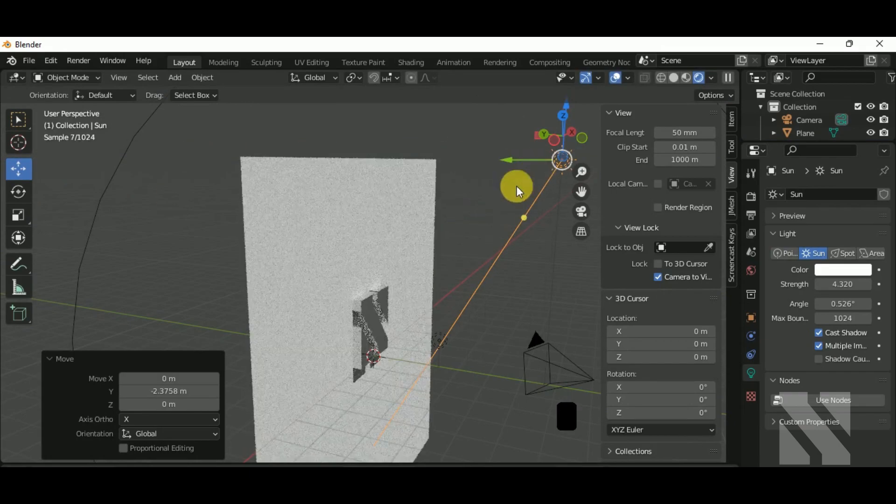
middle_click_drag(416, 295, 303, 278, "shift")
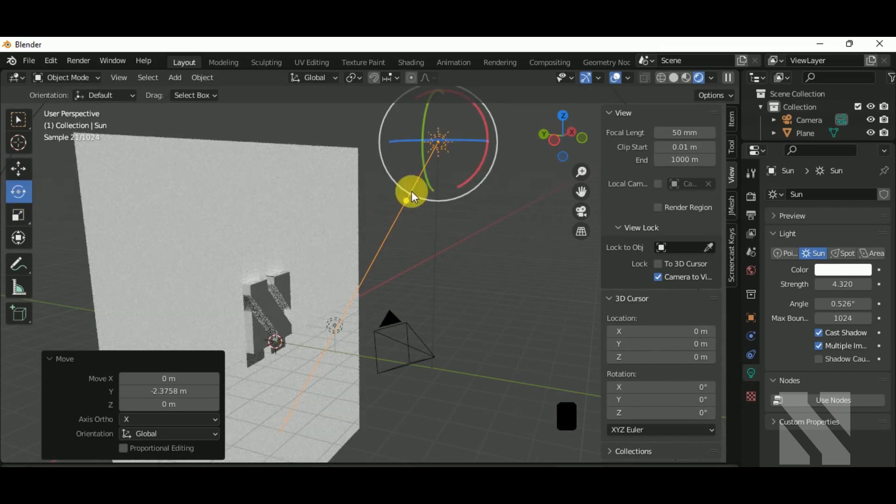
left_click_drag(485, 126, 496, 164)
middle_click_drag(496, 163, 374, 326)
Shift the sun light slightly farther along Y and rotate it about 12.9° around Z
left_click(21, 170)
left_click_drag(459, 177, 490, 180)
middle_click_drag(436, 270, 394, 266, "shift")
left_click(18, 190)
left_click_drag(395, 189, 495, 175)
middle_click_drag(334, 314, 407, 278)
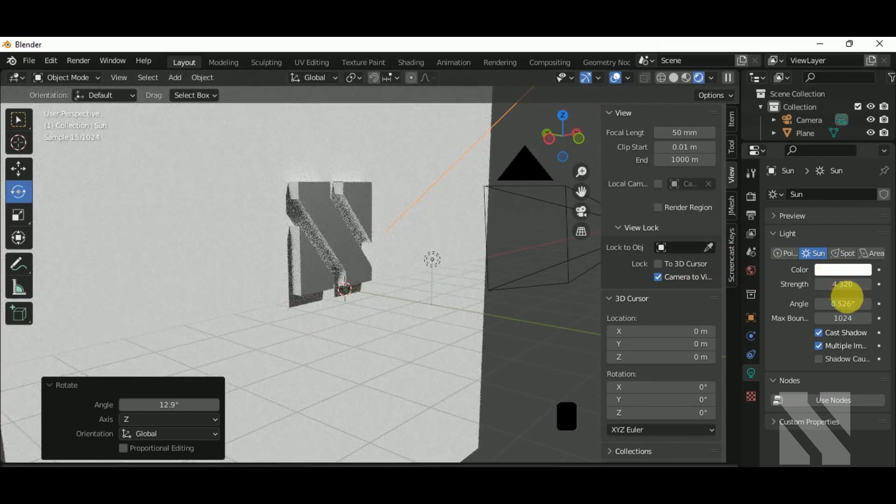
Set the sun light's strength to 2.310 and return to the camera view
left_click_drag(846, 284, 849, 285)
middle_click_drag(475, 345, 519, 346, "shift")
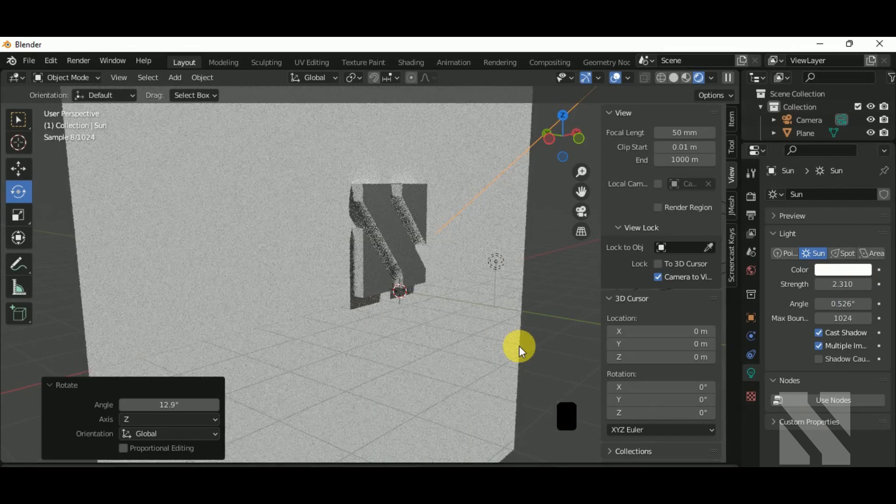
key("KP_0")
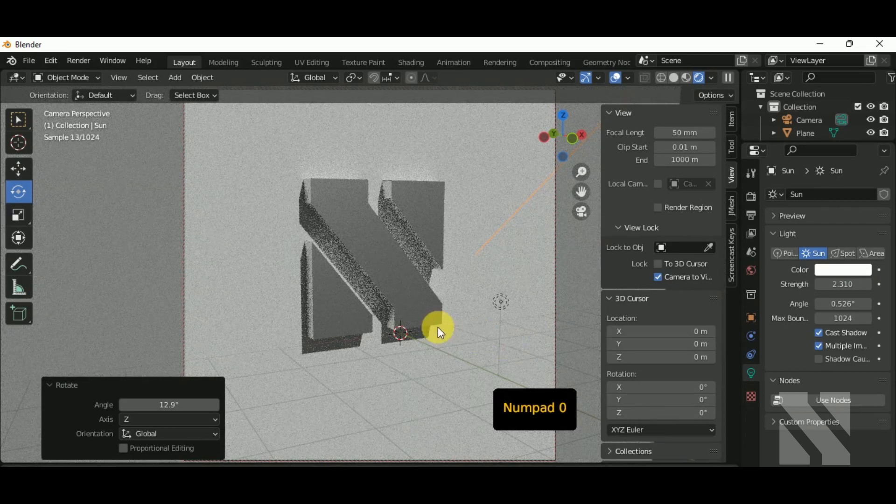
Set the logo material's roughness to 0.216 and reframe the locked camera at a lower, more angled viewpoint
left_click(406, 283)
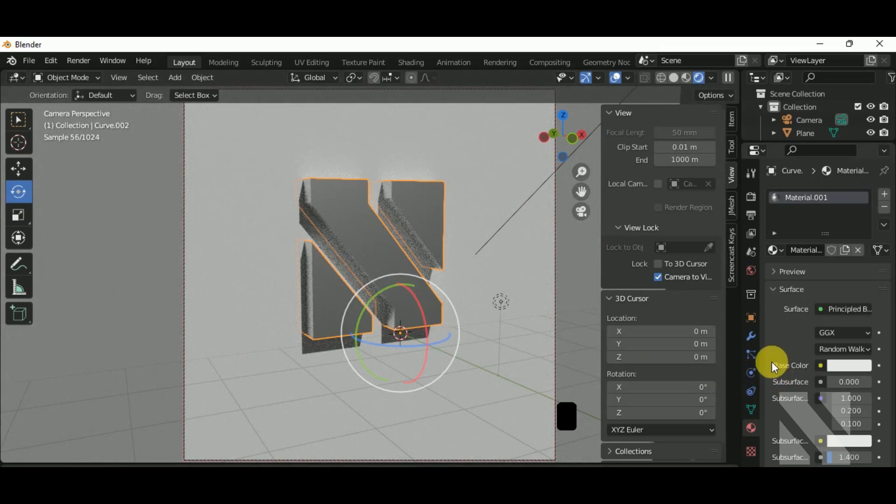
left_click_drag(745, 357, 728, 356)
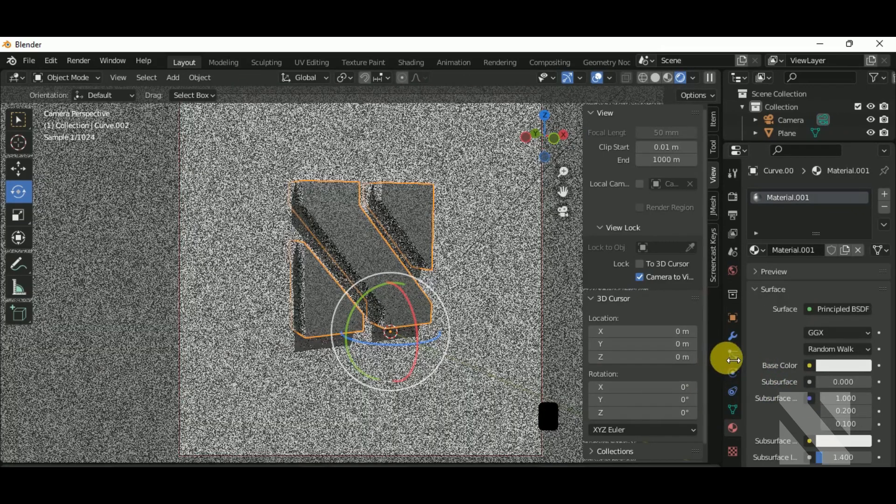
scroll(791, 391, "down", 5)
scroll(809, 407, "down", 1)
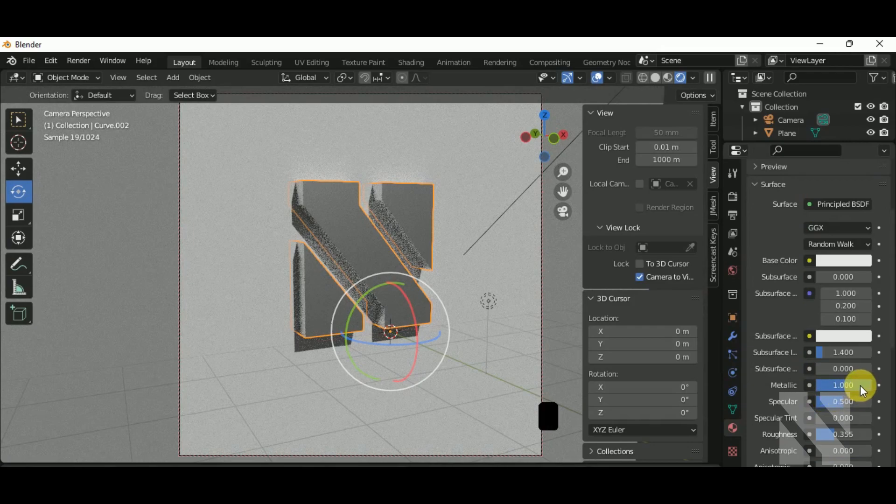
mouse_move(830, 441)
left_mouse_down()
mouse_move(812, 441)
mouse_move(823, 441)
left_mouse_up()
middle_click_drag(455, 356, 462, 407)
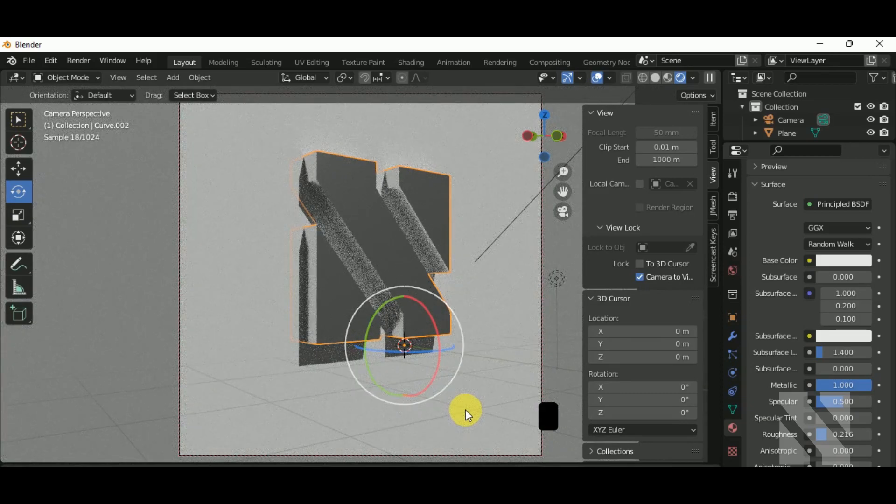
Change the point light beside the logo to a spot light
left_click(556, 279)
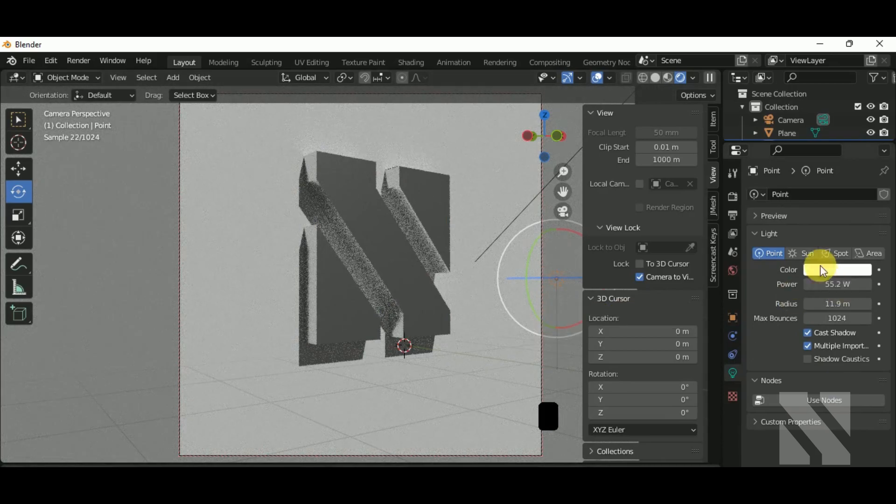
left_click(847, 263)
middle_click_drag(496, 326, 407, 321, "shift")
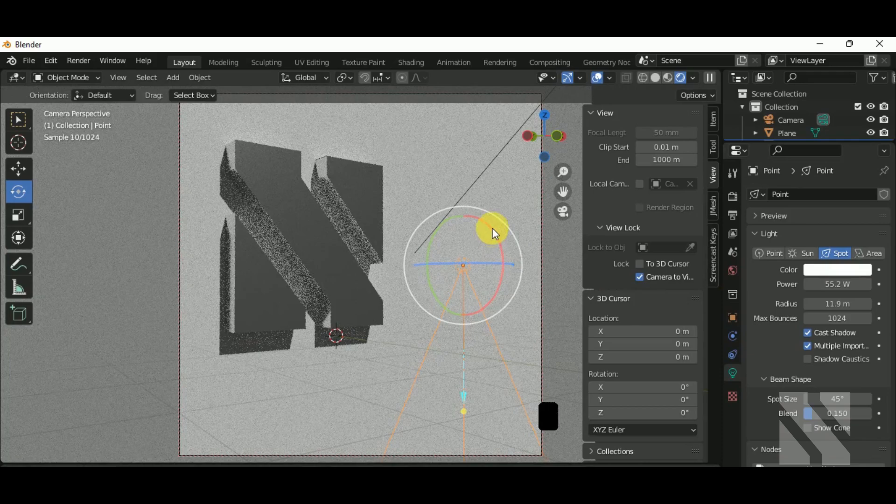
Rotate the spot light about 88.7° around X to aim it at the logo, and reframe the locked camera
left_click_drag(498, 239, 521, 298)
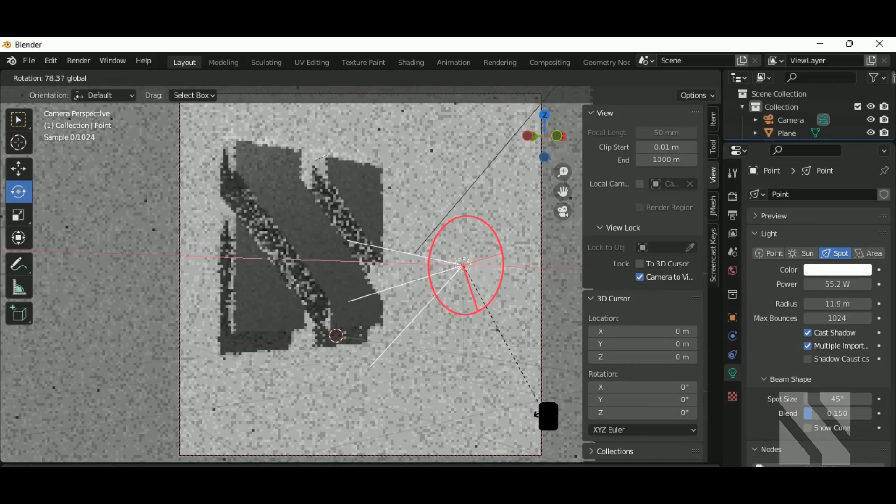
left_click_drag(543, 140, 542, 145)
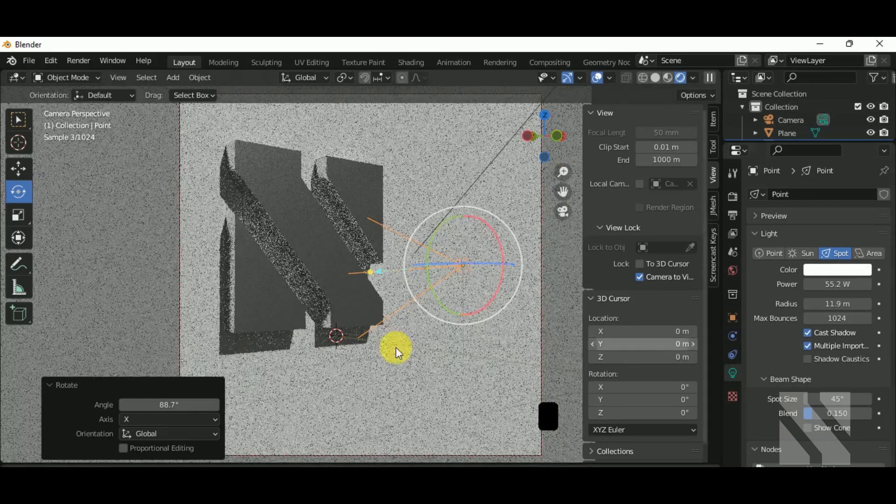
left_click(18, 168)
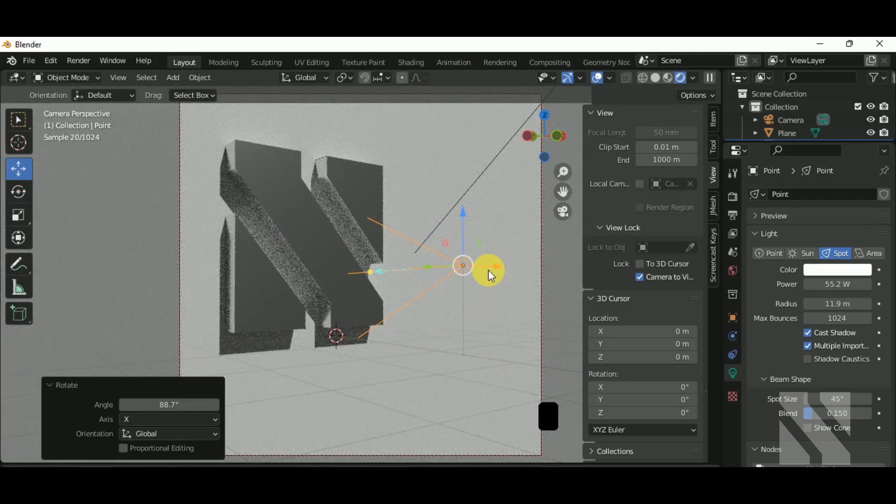
middle_click_drag(478, 322, 502, 334)
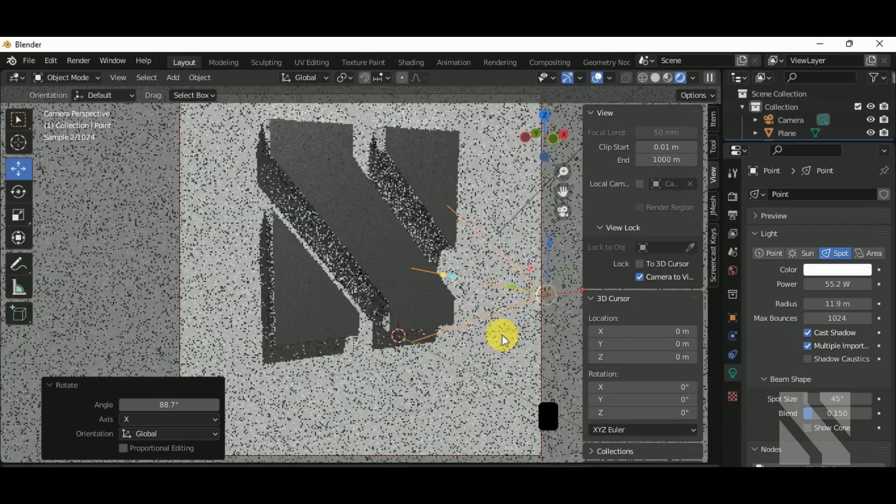
scroll(502, 334, "down", 2)
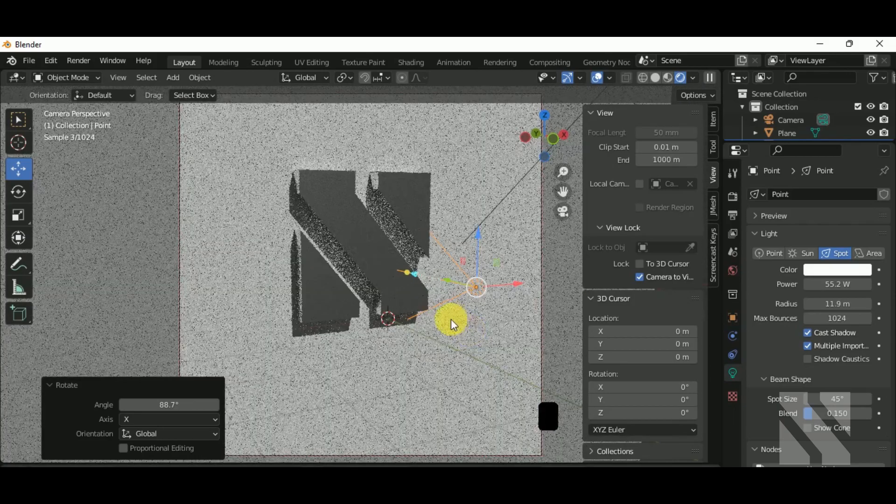
middle_click_drag(450, 318, 446, 331, "shift")
Try to pull the spot light away from the logo outside the camera view, and undo back through the light's rotation
key("KP_0")
middle_click_drag(490, 297, 418, 301)
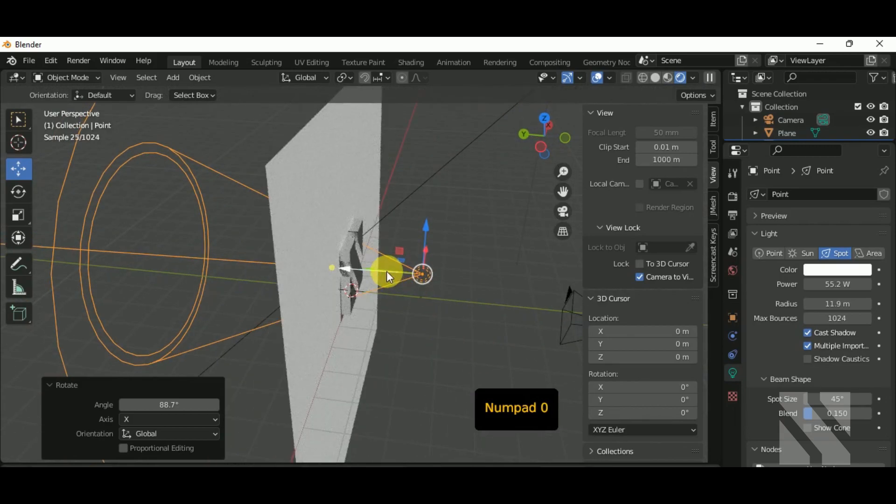
left_click_drag(374, 267, 416, 273)
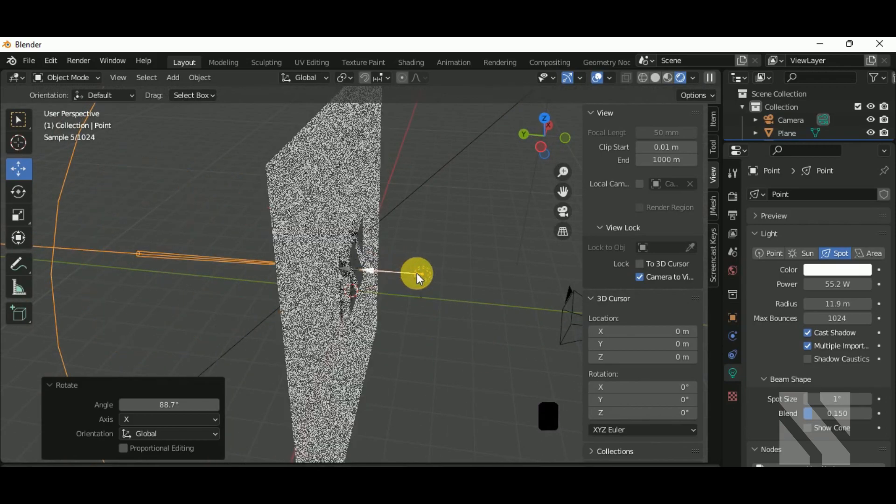
key("ctrl+z")
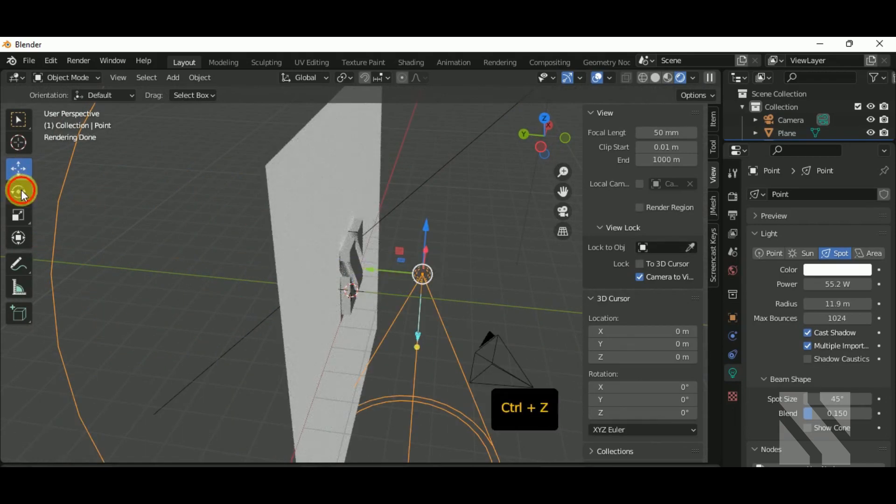
Rotate the spot light 90° around the global X axis so it aims at the logo
left_click(21, 191)
left_click_drag(456, 240, 529, 369)
left_click(18, 168)
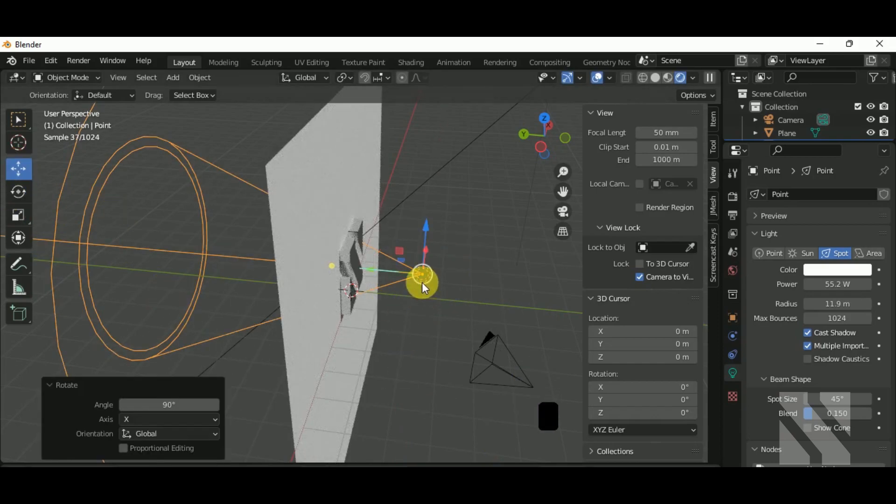
Pull the spot light away from the logo along Y in moves of about -1.21 m, -6.04 m and -0.88 m
middle_click_drag(407, 299, 385, 354)
scroll(404, 286, "up", 7)
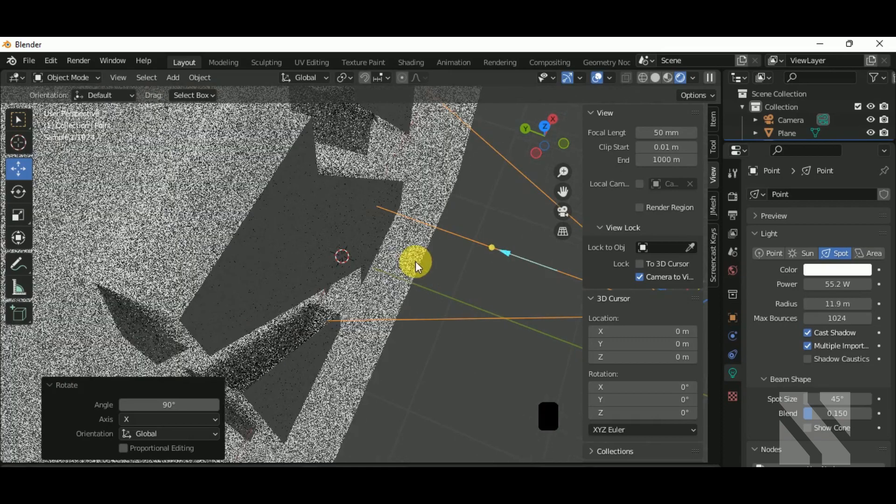
middle_click_drag(433, 296, 293, 256, "shift")
left_click_drag(603, 322, 667, 344)
scroll(392, 256, "down", 5)
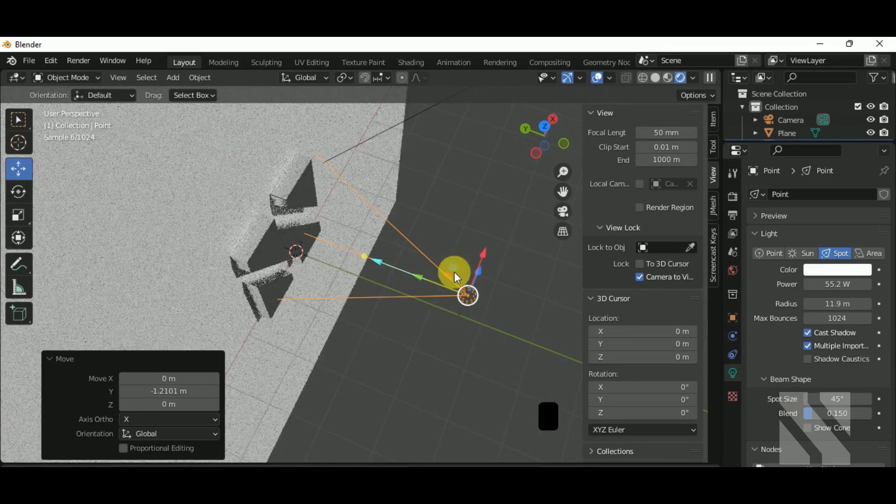
left_click_drag(433, 284, 3, 348)
scroll(2, 343, "down", 2)
middle_click_drag(443, 345, 303, 284, "shift")
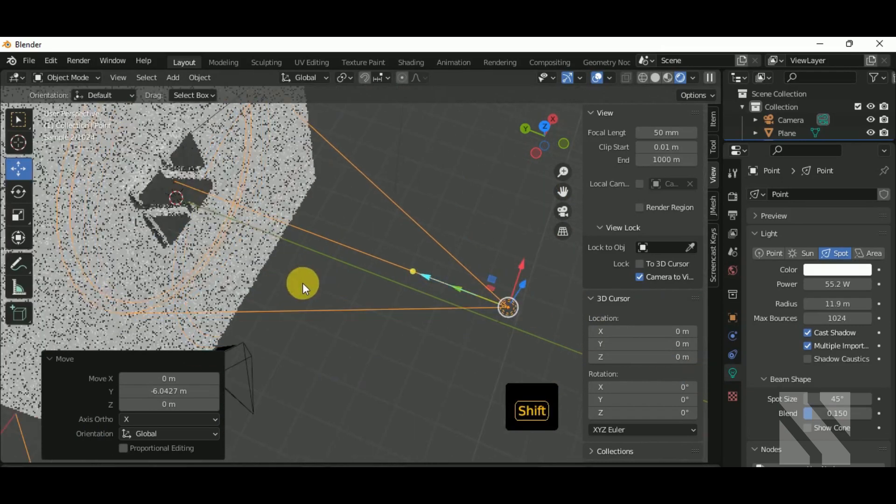
left_click_drag(461, 287, 543, 321)
Reposition the sun light vertically by lowering it about 4.66 m and raising it about 8.23 m
middle_click_drag(402, 279, 402, 101)
middle_click_drag(405, 191, 475, 251, "shift")
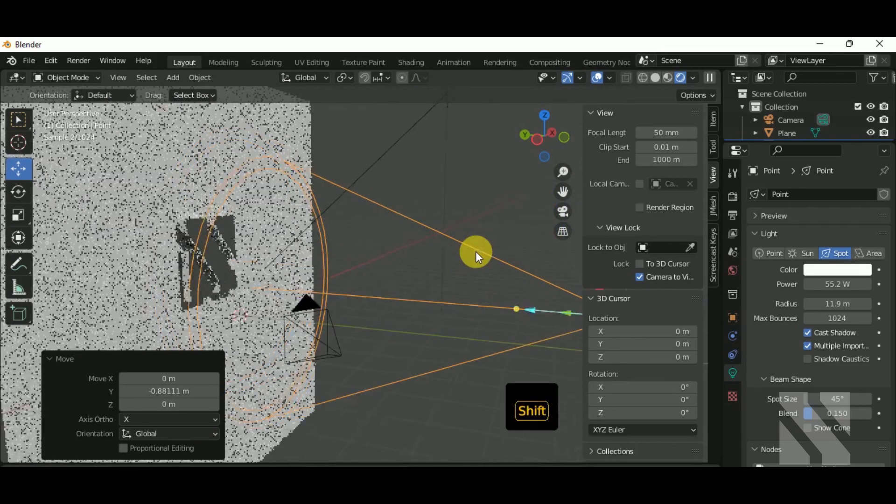
scroll(462, 259, "down", 3)
left_click(425, 166)
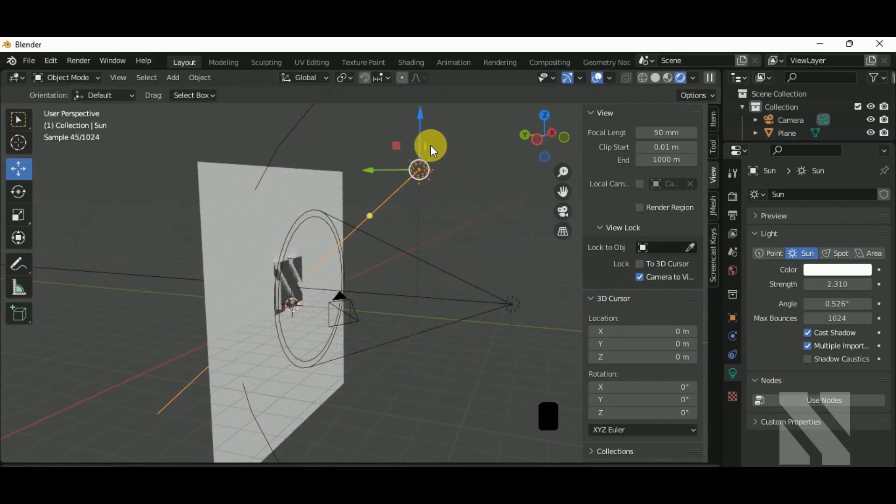
key("g")
key("z")
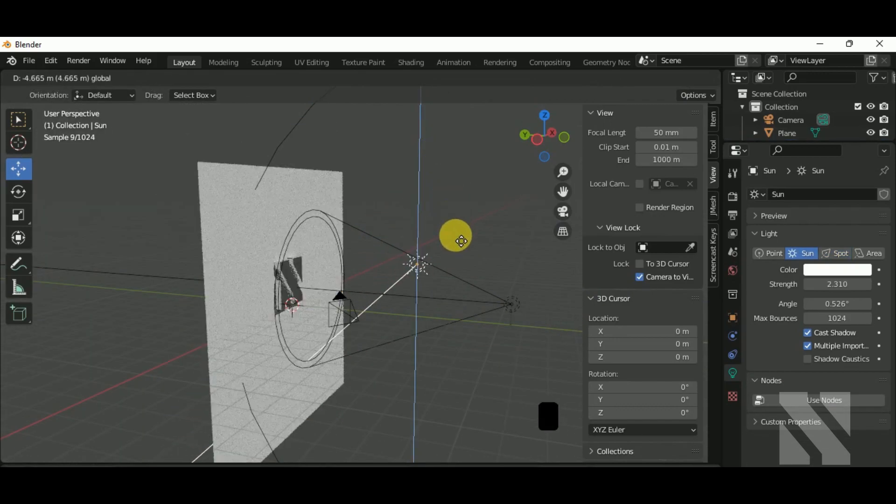
left_click(461, 240)
left_click(19, 195)
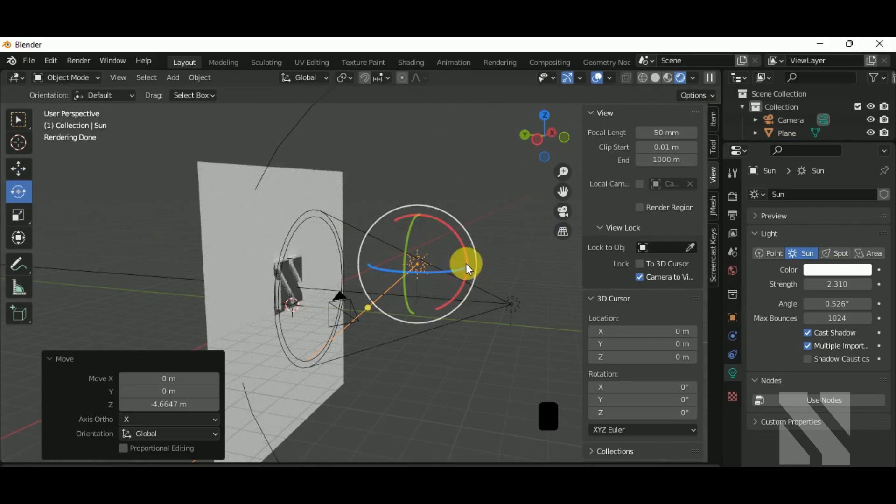
left_click(26, 174)
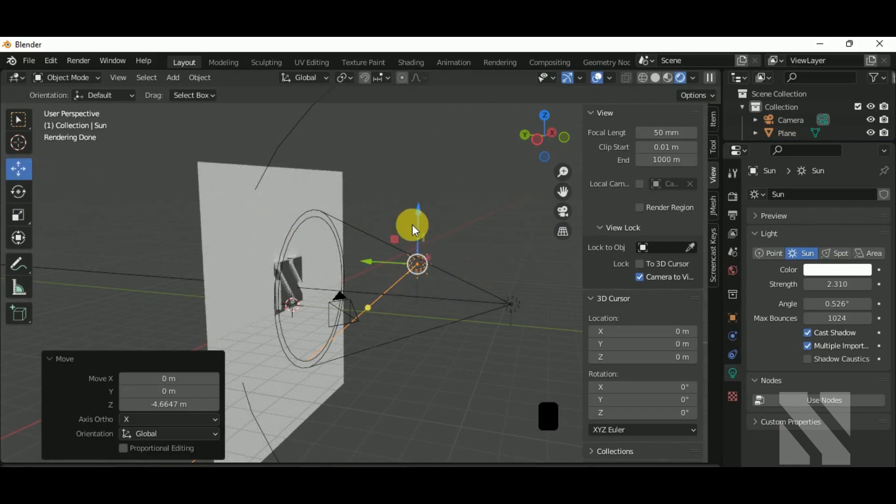
left_click_drag(419, 234, 438, 455)
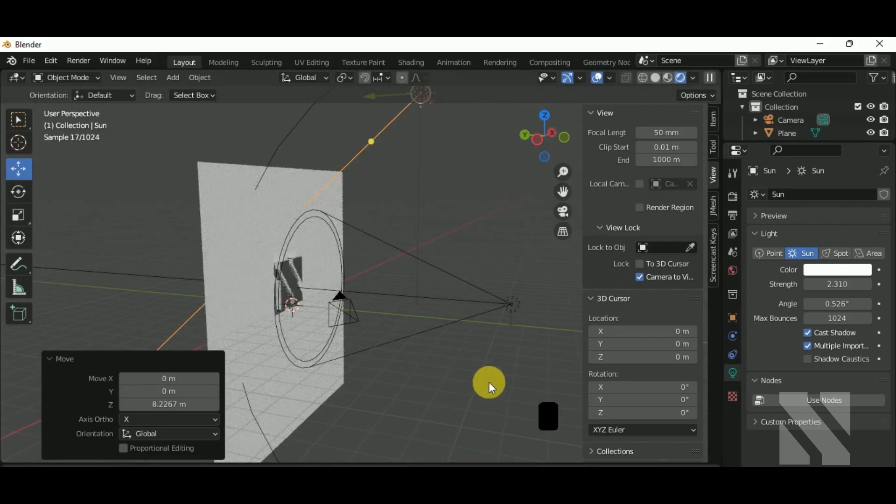
Duplicate the spot light and move the copy about -3.03 m along X
left_click(508, 304)
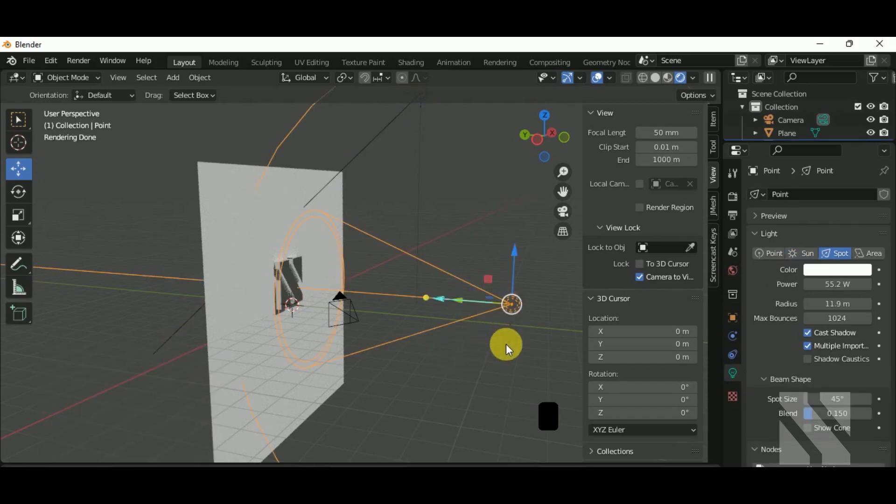
middle_click_drag(505, 343, 465, 347)
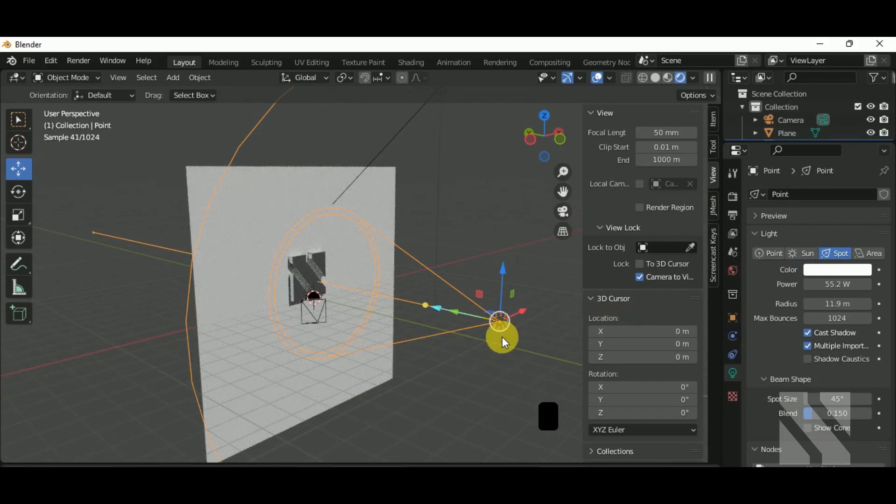
key("shift+d")
right_click(480, 383)
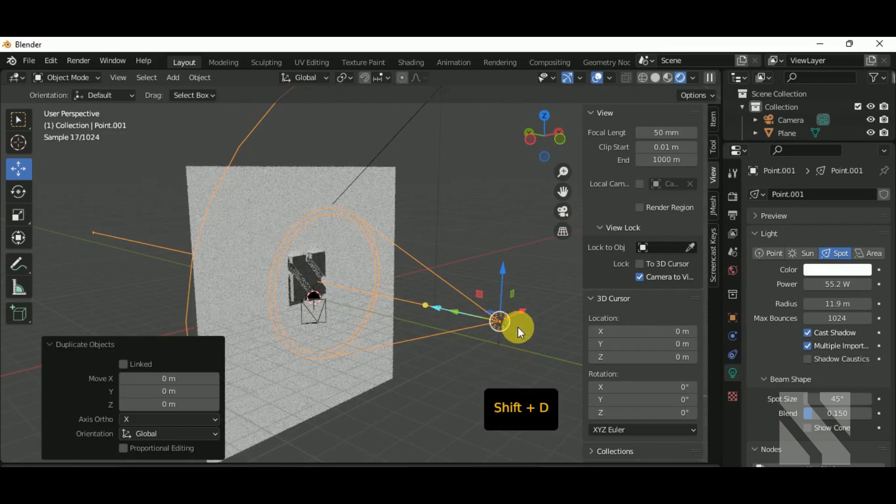
left_click_drag(522, 314, 482, 330)
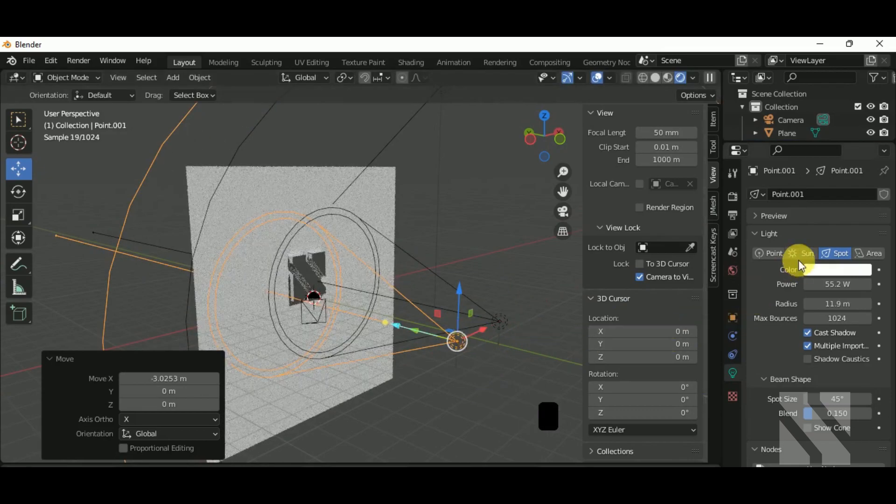
Change the duplicate to a point light with a 1.52 m radius, and move it about 7.97 m along Y toward the logo
left_click(765, 253)
left_click_drag(410, 318, 341, 277)
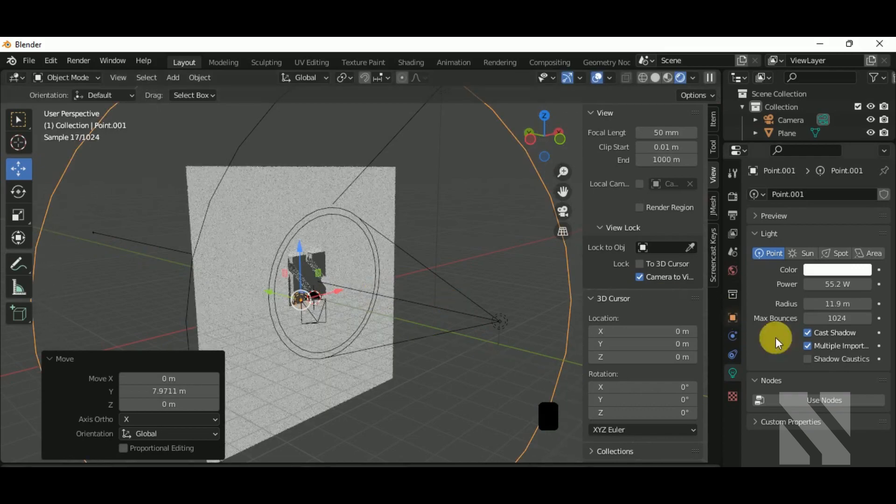
left_click_drag(852, 303, 826, 303)
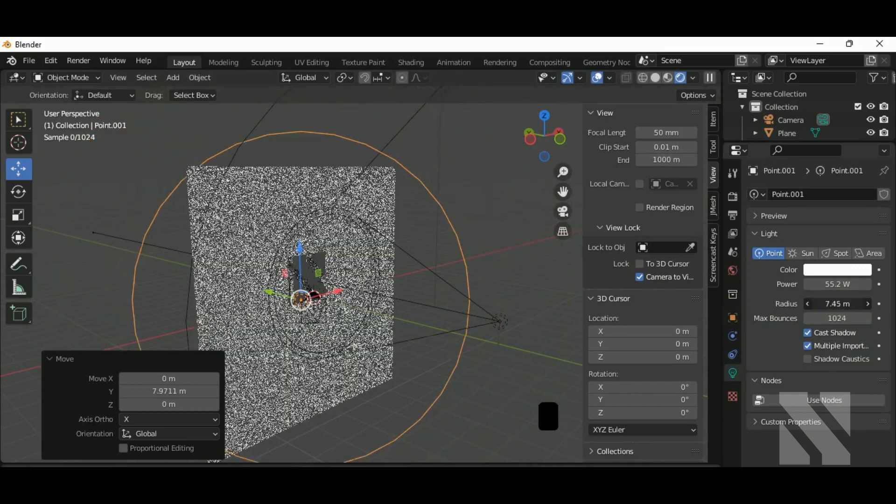
Shift the duplicated point light across to the other side of the logo and set its power to 11.7 W
middle_click_drag(412, 337, 395, 335)
scroll(302, 298, "up", 4)
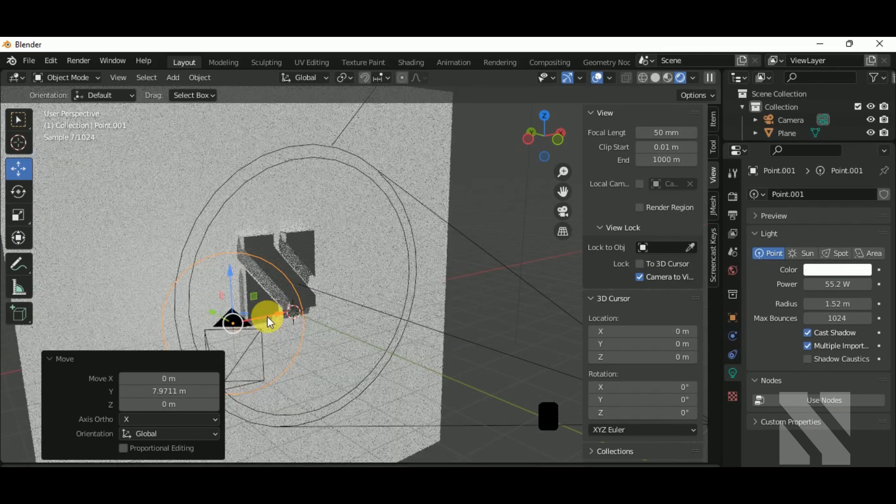
key("g")
left_click_drag(386, 319, 392, 320)
middle_click_drag(413, 367, 436, 376)
left_click_drag(304, 293, 362, 313)
middle_click_drag(362, 313, 410, 301)
left_click_drag(860, 288, 844, 288)
Select the sun light and hide it in the viewport
middle_click_drag(485, 313, 514, 318)
scroll(355, 280, "down", 4)
middle_click_drag(355, 300, 465, 286)
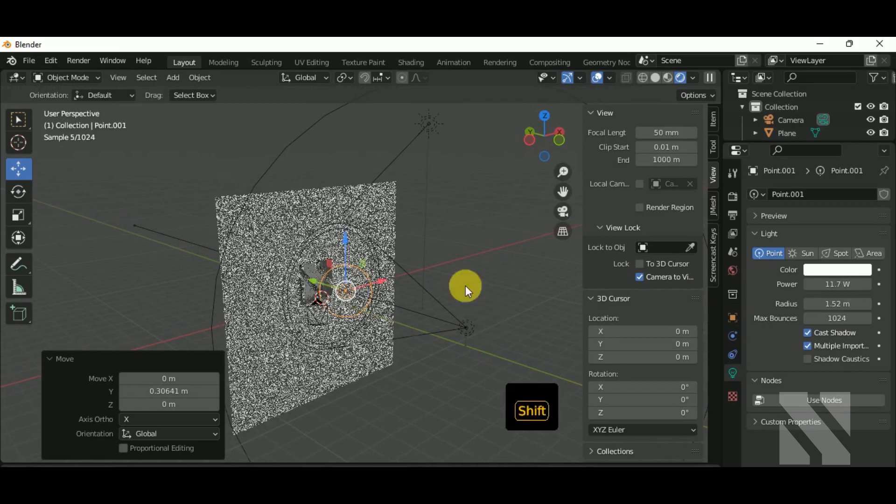
left_click(433, 122)
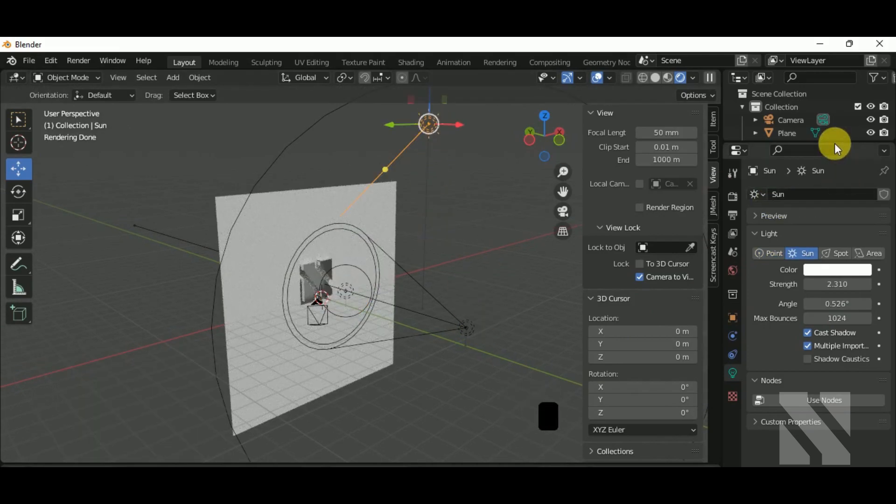
left_click_drag(816, 150, 822, 261)
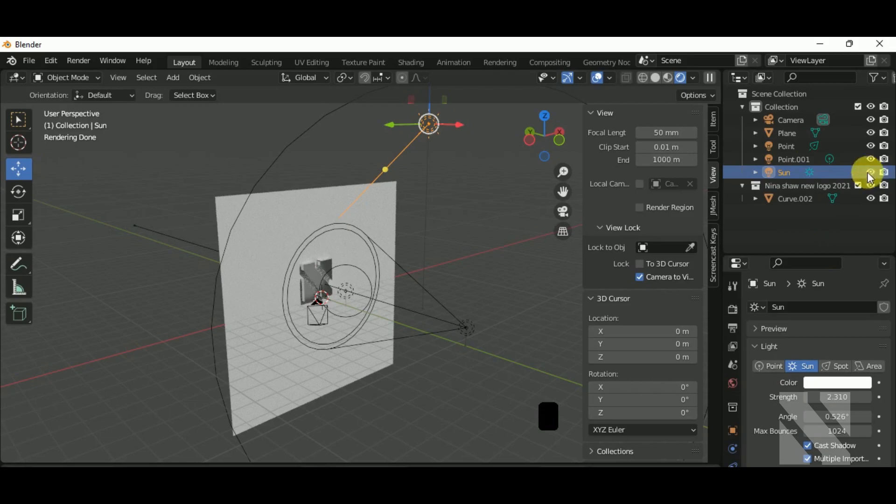
left_click(869, 173)
Change the original spot light to a 2.64 m radius point light, moved about 10.06 m along Y and 1.79 m along X
scroll(353, 290, "up", 3)
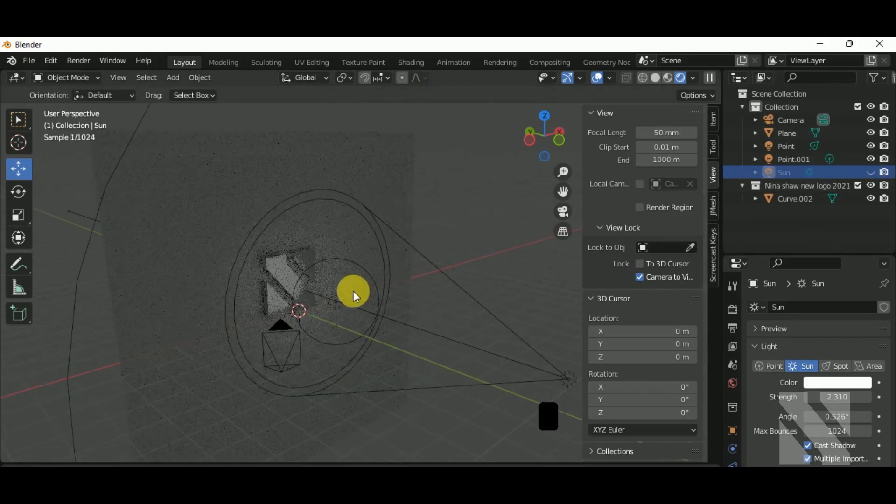
left_click(340, 304)
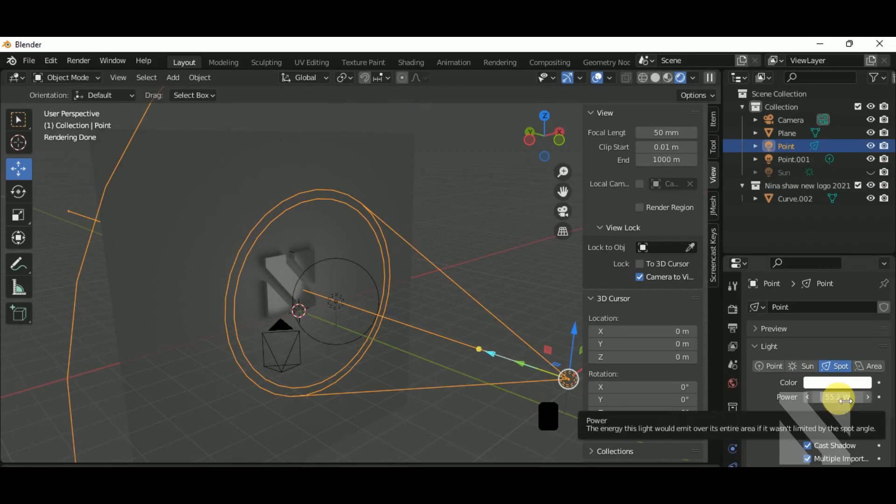
left_click(767, 366)
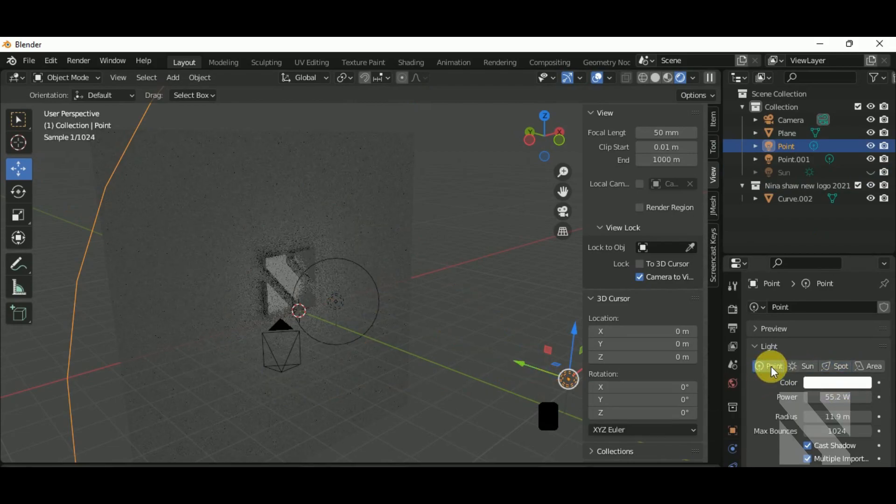
left_click_drag(557, 366, 264, 226)
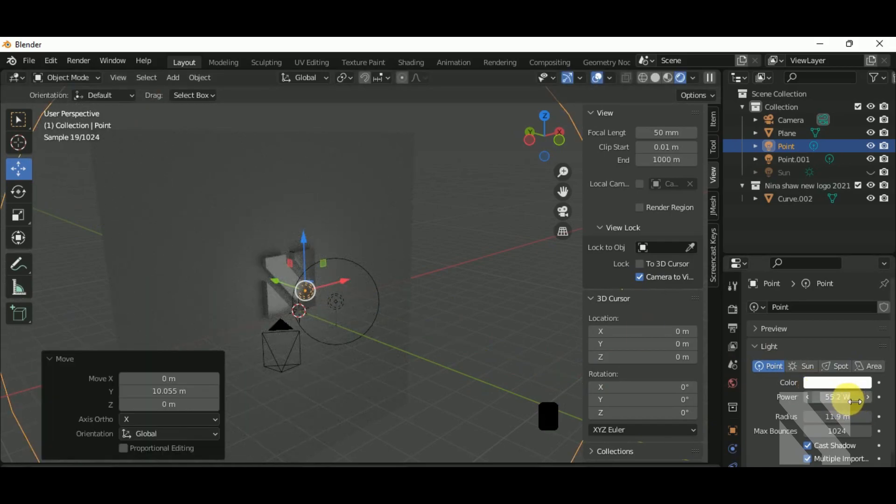
left_click_drag(860, 416, 849, 416)
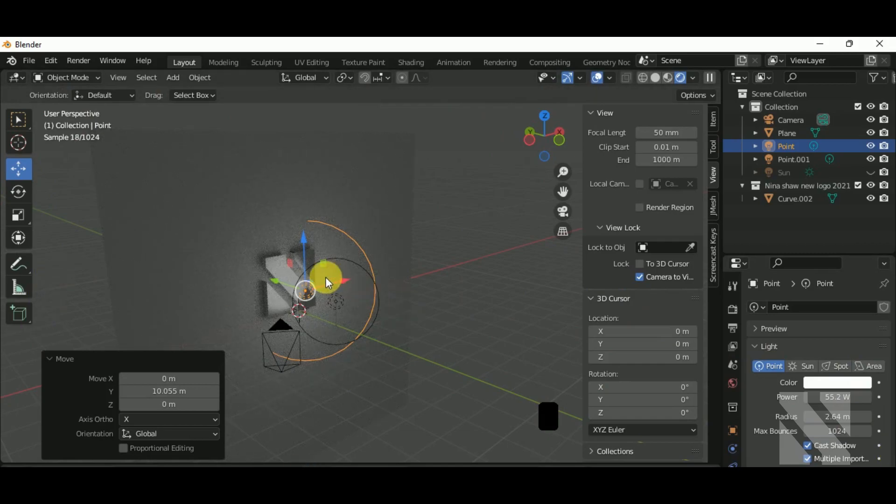
left_click_drag(333, 290, 422, 274)
Convert the original light to an area light with a Disk shape
left_click(760, 366)
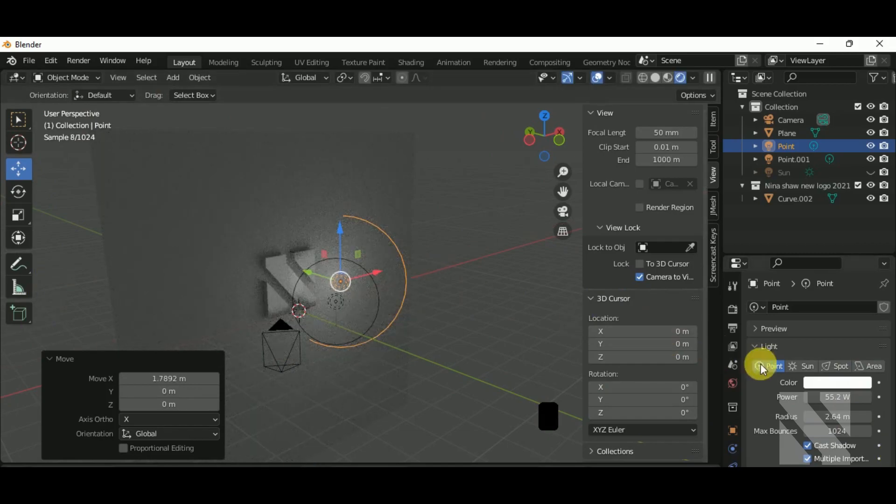
left_click(868, 367)
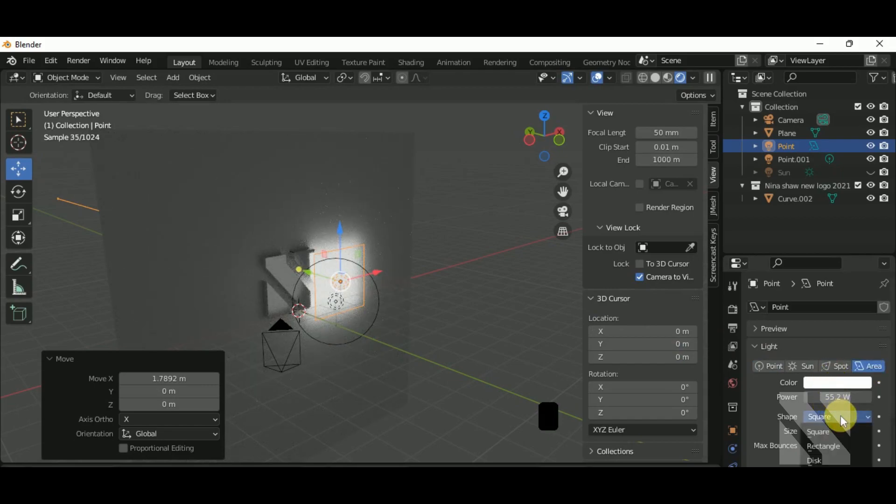
left_click(835, 460)
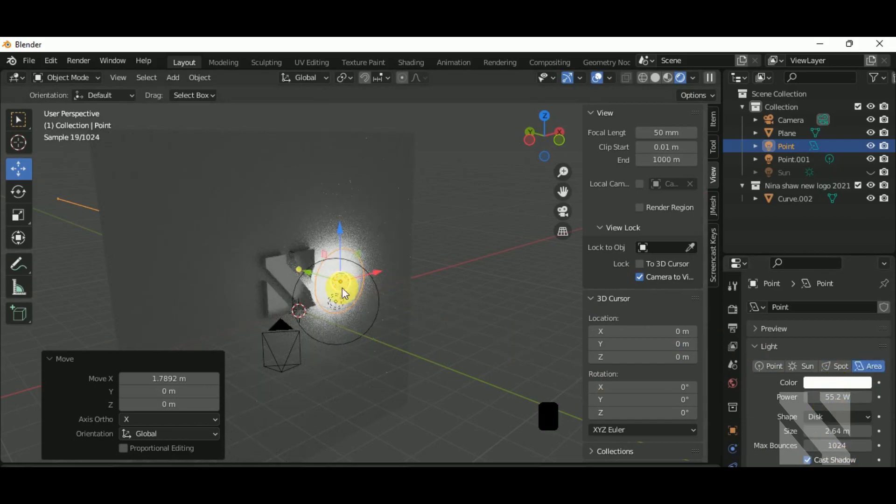
Move the disk area light about -2.99 m along Y and 1.69 m along X, and set its power to 22.4 W
key("g")
key("y")
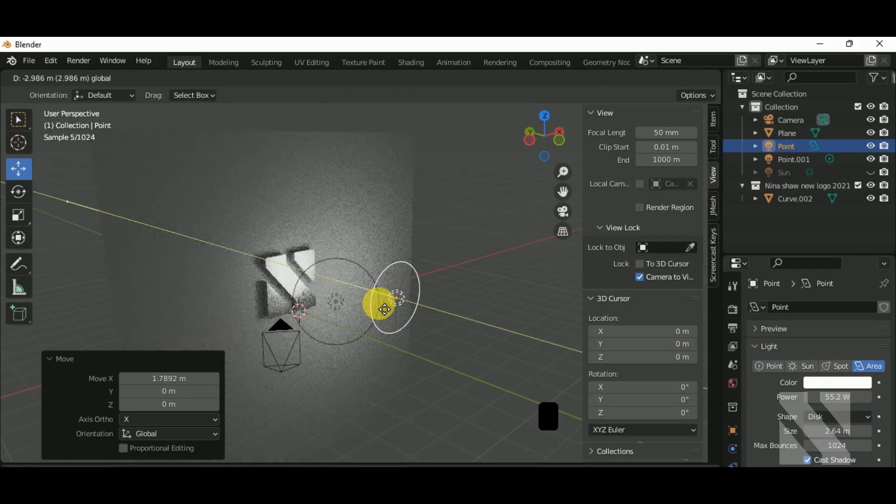
left_click(408, 301)
key("g")
key("x")
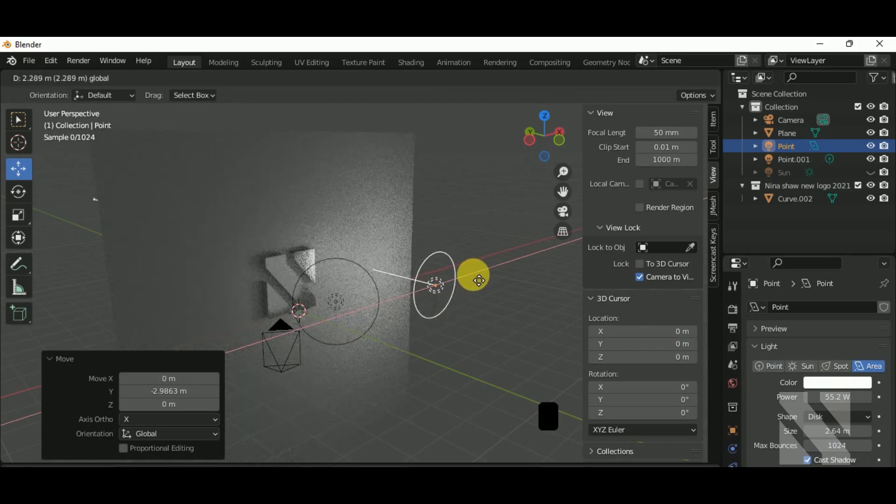
left_click(471, 284)
left_click_drag(837, 397, 696, 397)
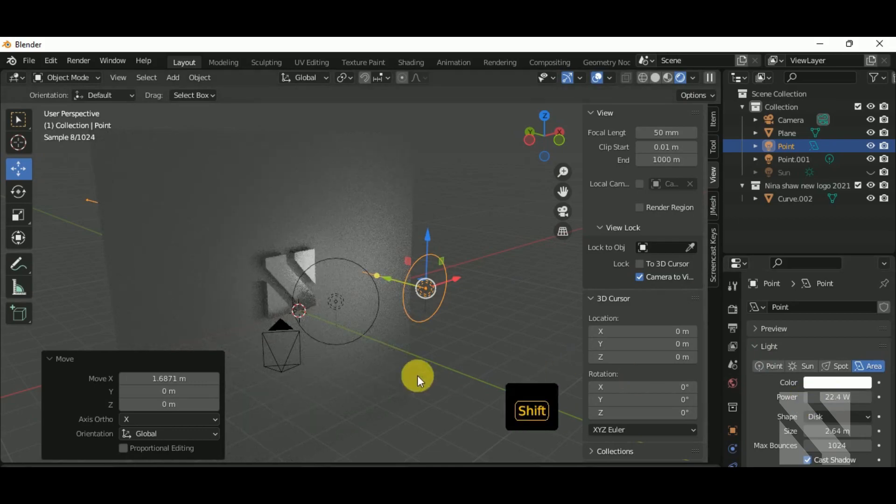
Duplicate the disk area light and place the copy closer to the camera, offset along X and about -1.28 m along Y
middle_click_drag(470, 337, 472, 335, "shift")
key("shift+d")
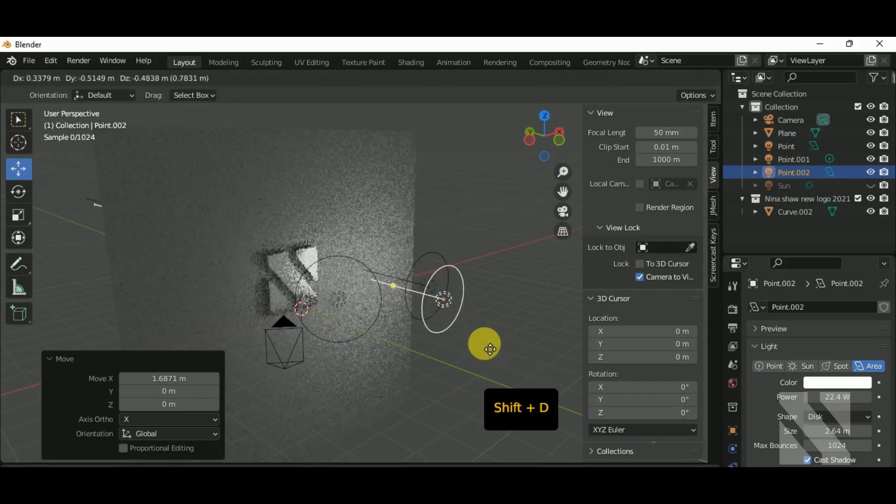
right_click(475, 283)
left_click_drag(457, 278, 370, 315)
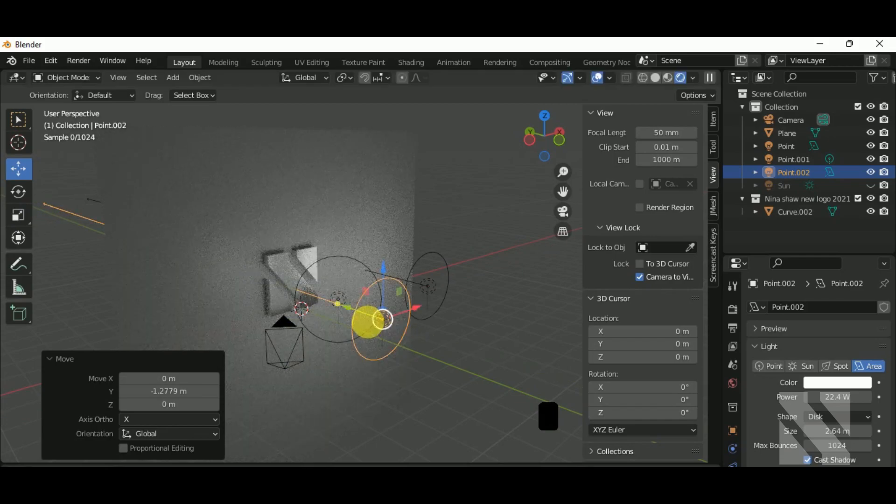
Delete the small point light in front of the logo
left_click(340, 299)
key("Delete")
Set the duplicated disk area light's size to 5.97 m and its power to 41.7 W
left_click(380, 320)
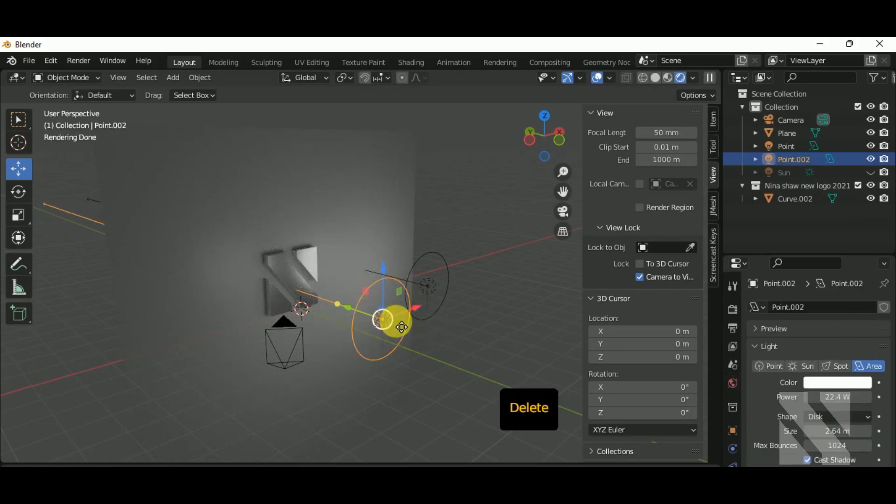
left_click_drag(849, 430, 817, 430)
mouse_move(830, 396)
left_mouse_down()
mouse_move(847, 397)
mouse_move(832, 402)
left_mouse_up()
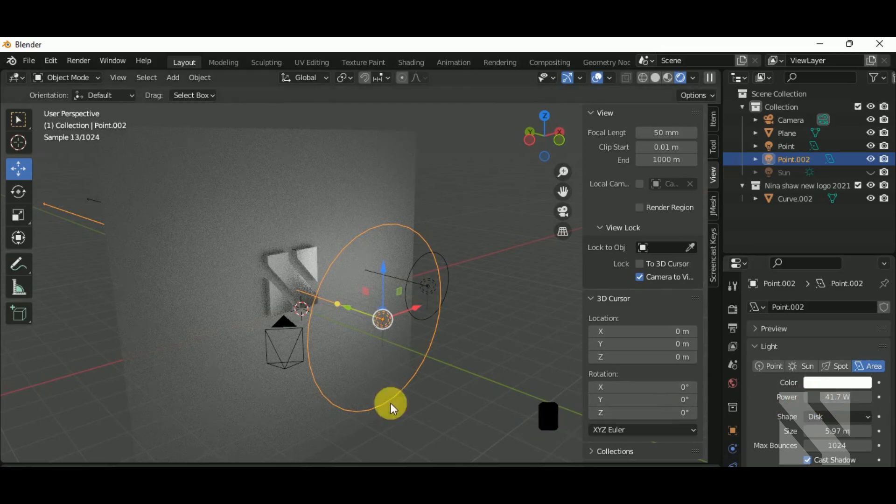
Check the logo's lighting through the camera view and from around the duplicated disk light
mouse_move(303, 369)
left_mouse_down()
mouse_move(277, 373)
mouse_move(342, 375)
mouse_move(299, 364)
left_mouse_up()
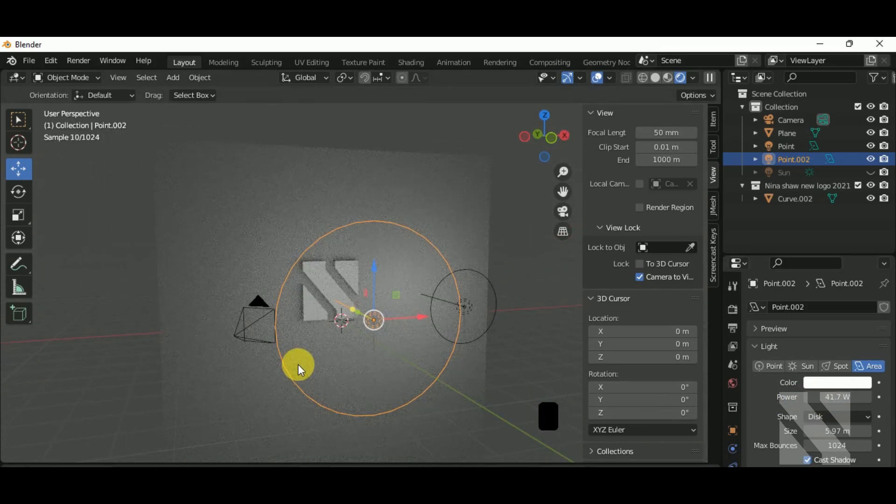
key("KP_0")
middle_click_drag(297, 364, 296, 396, "shift")
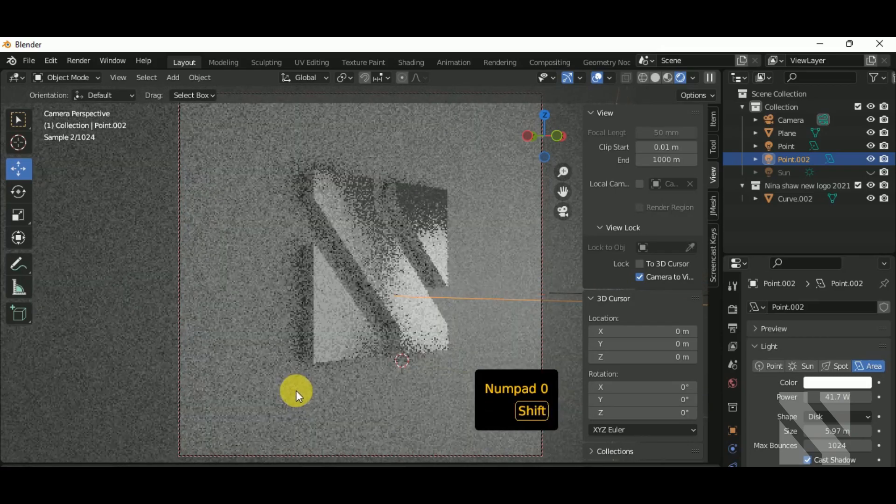
key("KP_0")
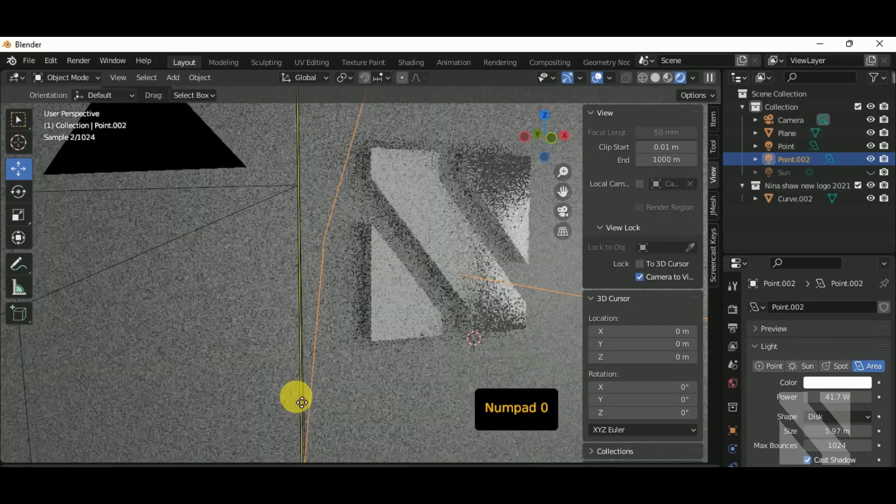
scroll(410, 382, "down", 5)
middle_click_drag(404, 306, 344, 342)
scroll(441, 334, "up", 3)
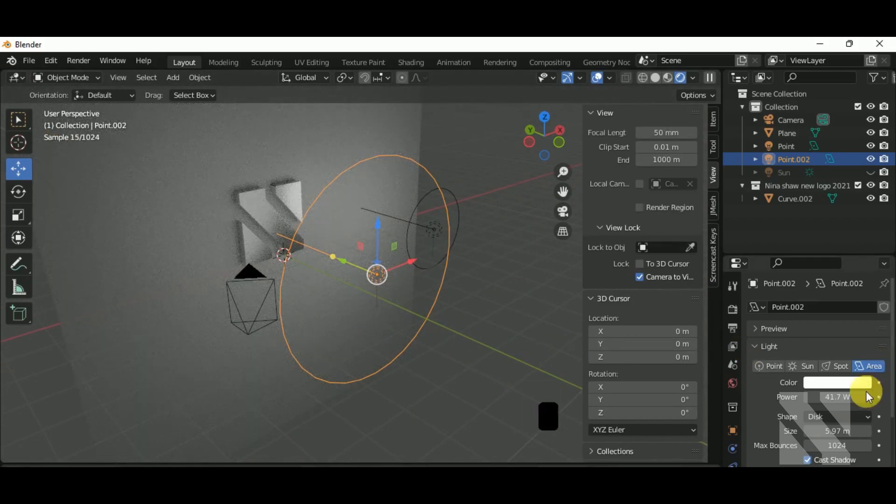
Change the duplicated area light's shape to Rectangle and set its Y size to 3.86 m
left_click(850, 413)
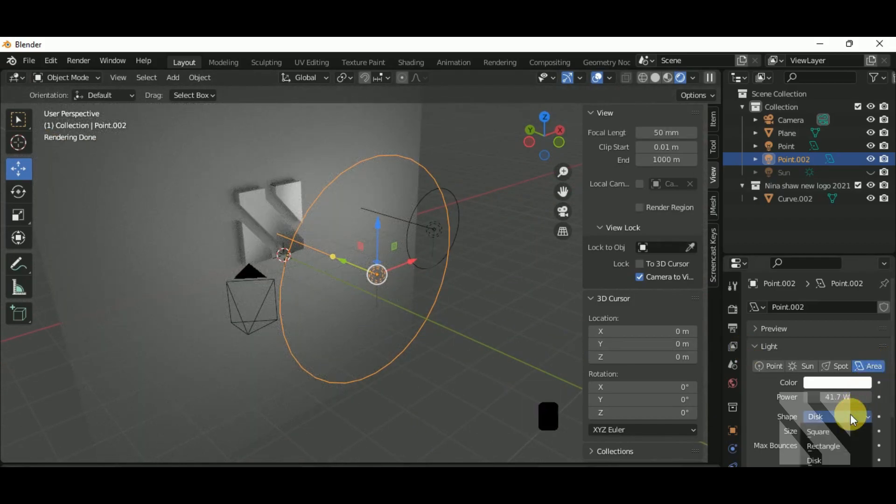
left_click(847, 429)
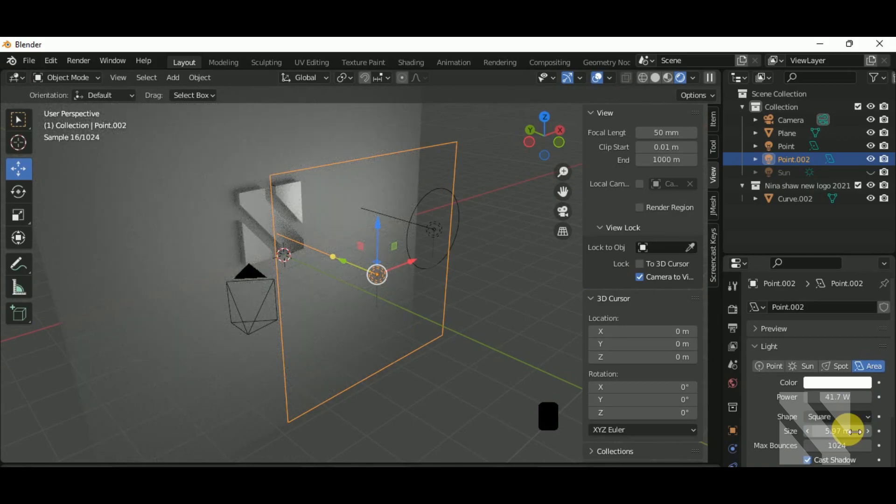
left_click(850, 447)
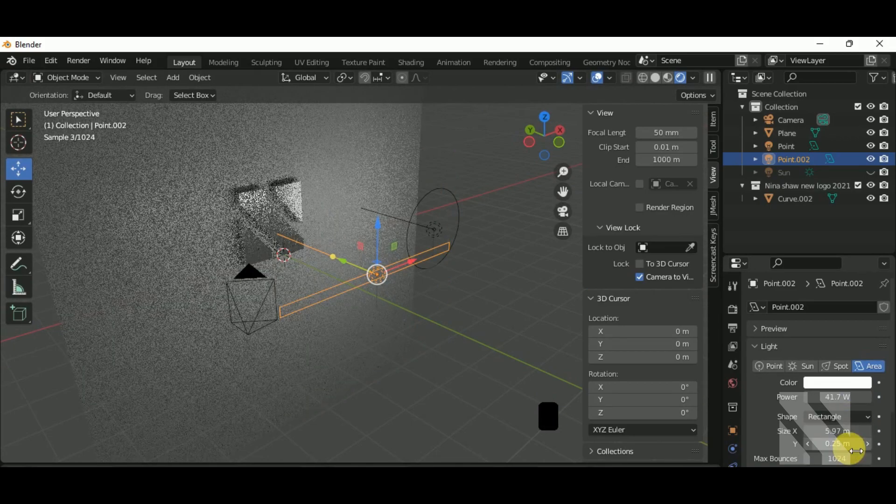
left_click_drag(840, 446, 877, 447)
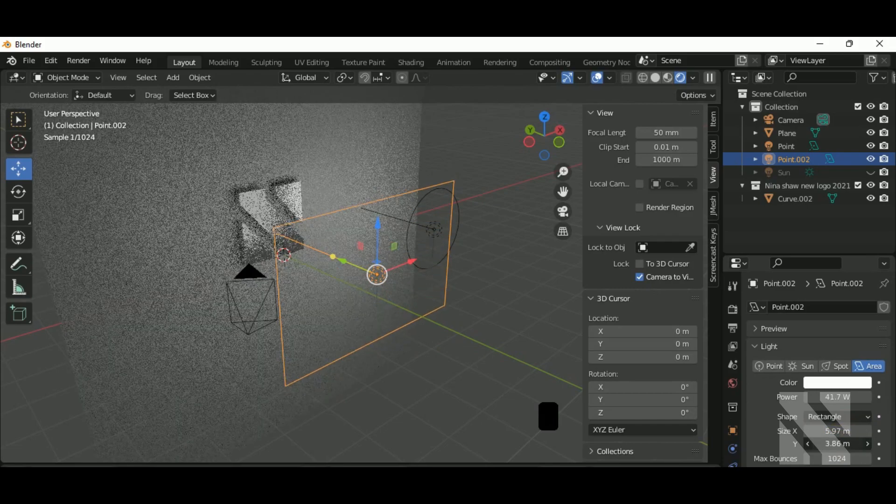
Move the rectangular area light about -2.53 m along Y, away from the backdrop, and set its power to 180 W
middle_click_drag(513, 355, 430, 353)
left_click(348, 289)
left_click_drag(349, 290, 436, 271)
left_click_drag(834, 397, 863, 395)
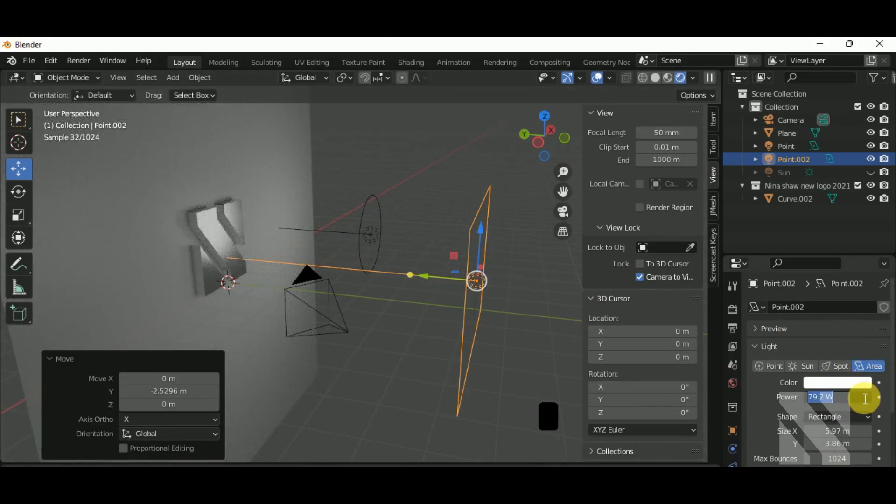
type("200")
key("Return")
middle_click_drag(386, 322, 380, 285)
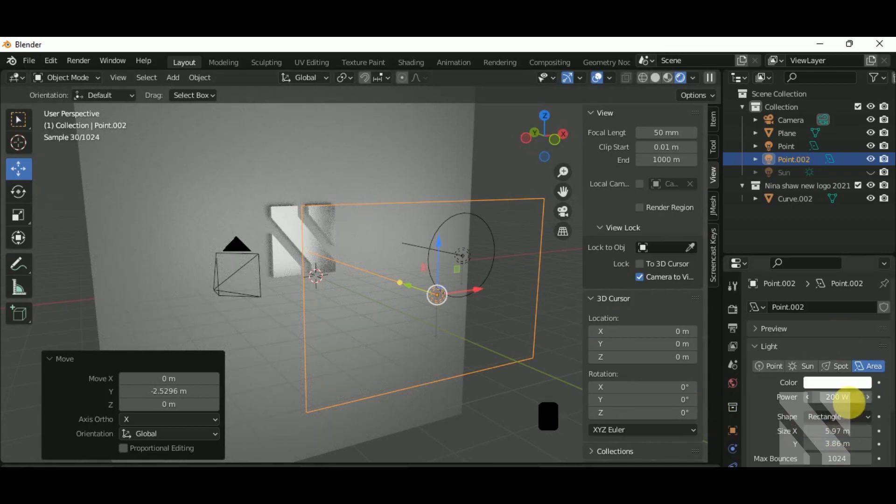
key("Return")
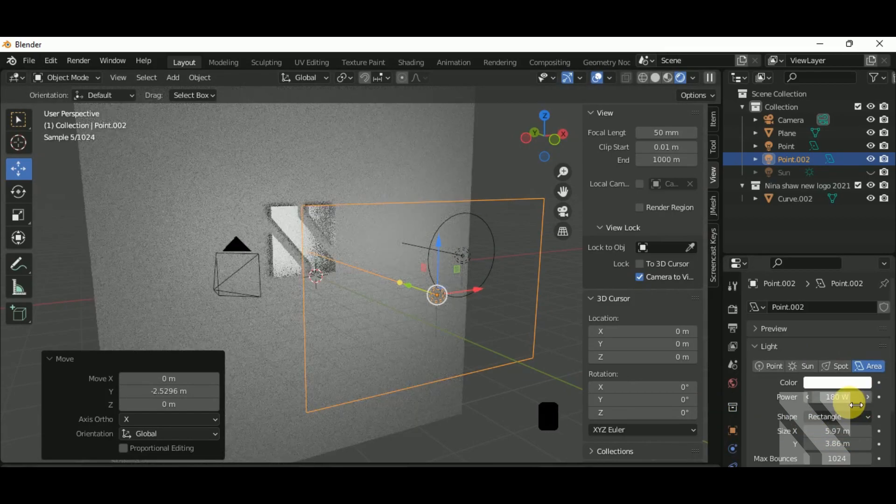
Shift the rectangular area light sideways along X and rotate it to face the logo
left_click_drag(474, 288, 573, 288)
left_click(18, 192)
Set the backdrop plane's material roughness to 0.303 and its metallic value to about 0.419
left_click(378, 321)
middle_click_drag(378, 321, 448, 331, "shift")
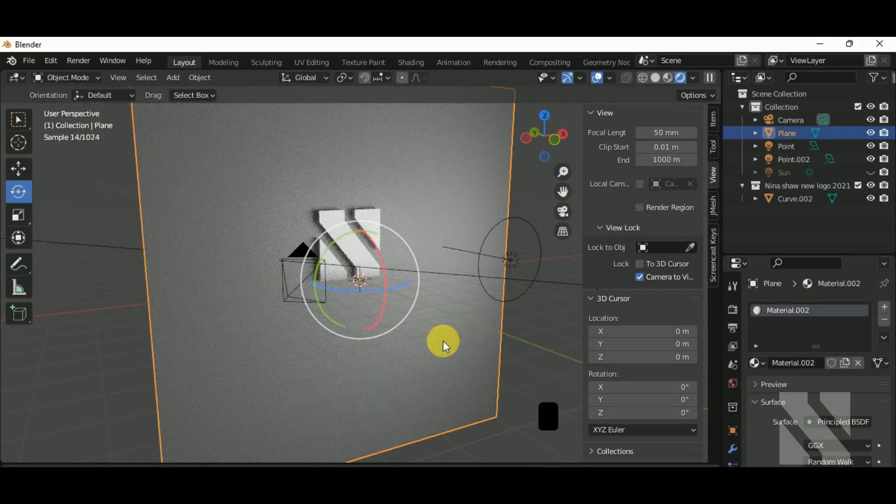
left_click_drag(830, 262, 826, 191)
scroll(772, 433, "down", 6)
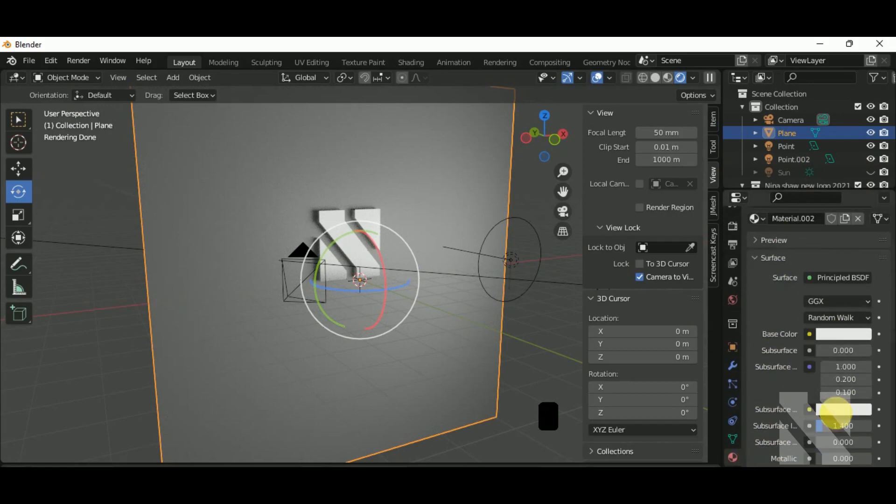
scroll(835, 414, "down", 2)
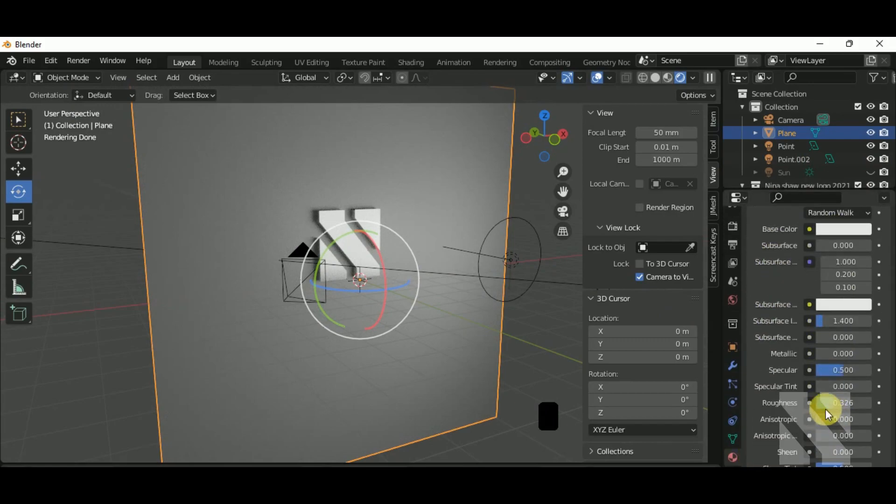
mouse_move(833, 402)
left_mouse_down()
mouse_move(819, 402)
mouse_move(832, 402)
left_mouse_up()
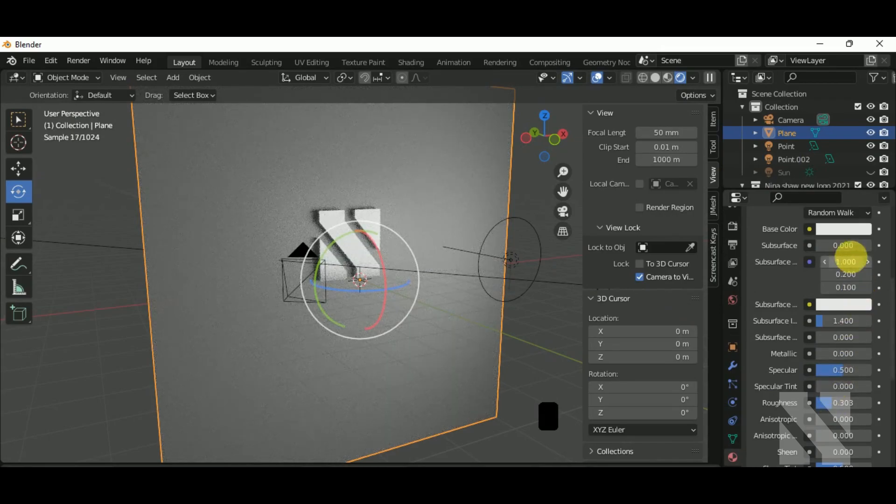
mouse_move(829, 355)
left_mouse_down()
mouse_move(849, 354)
mouse_move(839, 354)
left_mouse_up()
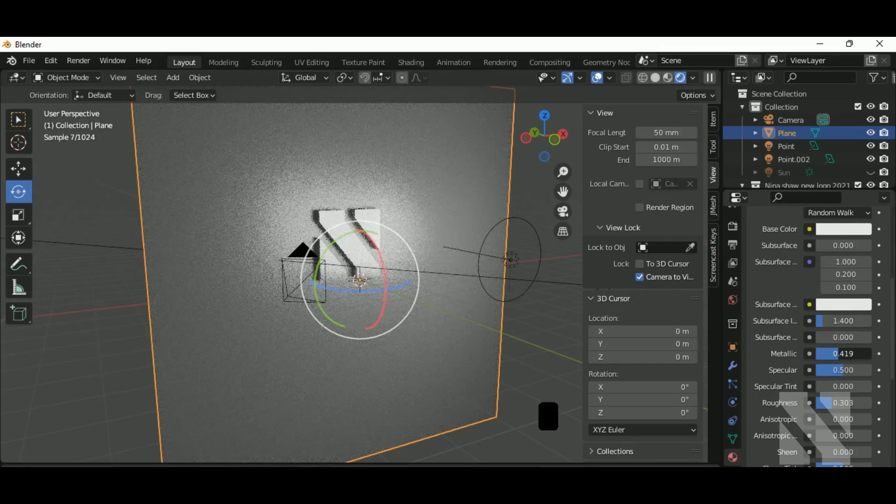
Check the lighting through the camera and add a new sun light to the scene
left_click(519, 259)
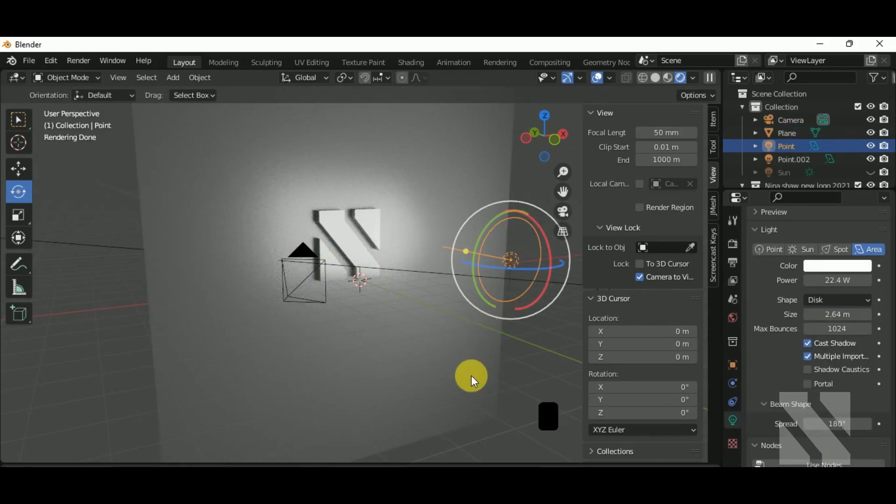
key("KP_0")
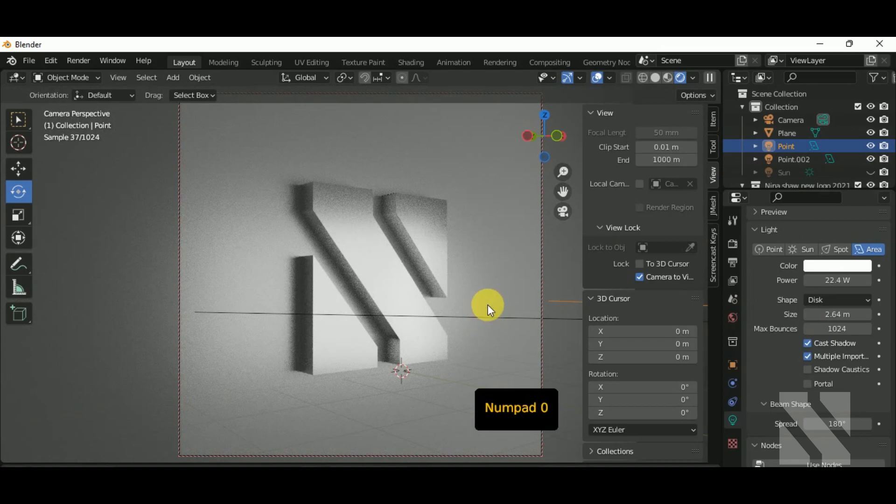
key("KP_0")
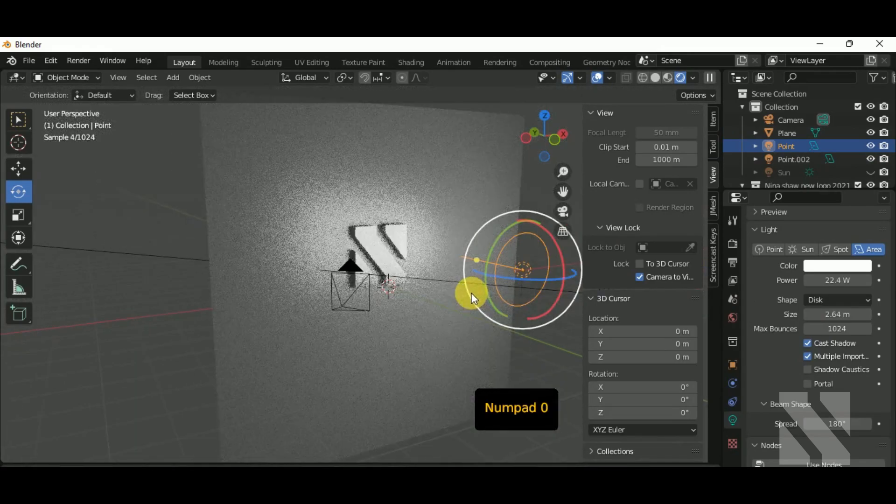
middle_click_drag(471, 293, 385, 317)
left_click(435, 390)
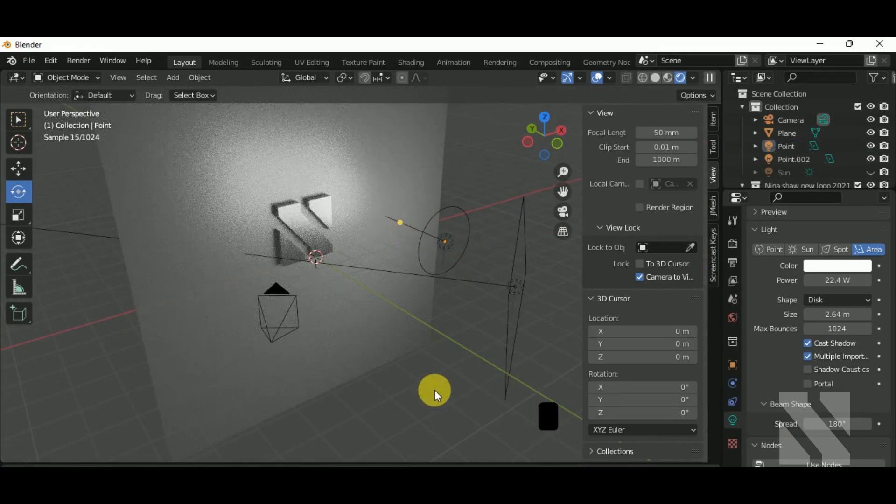
key("shift+a")
mouse_move(402, 365)
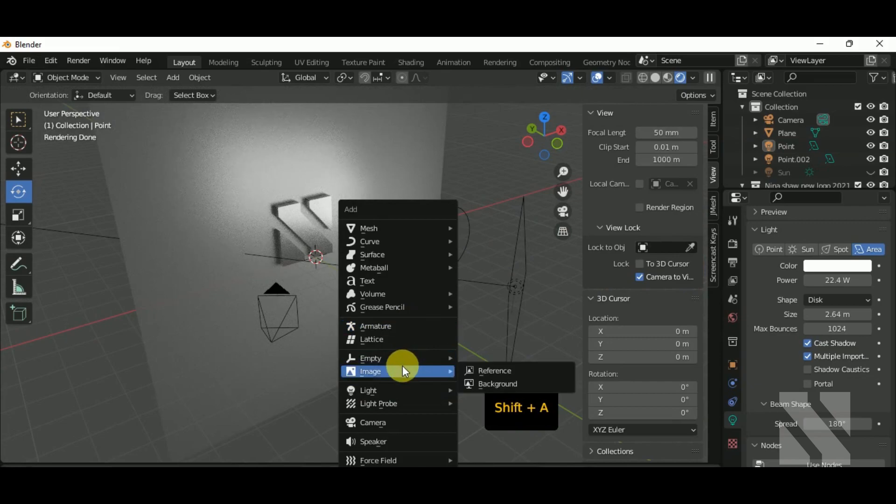
mouse_move(401, 391)
left_click(494, 408)
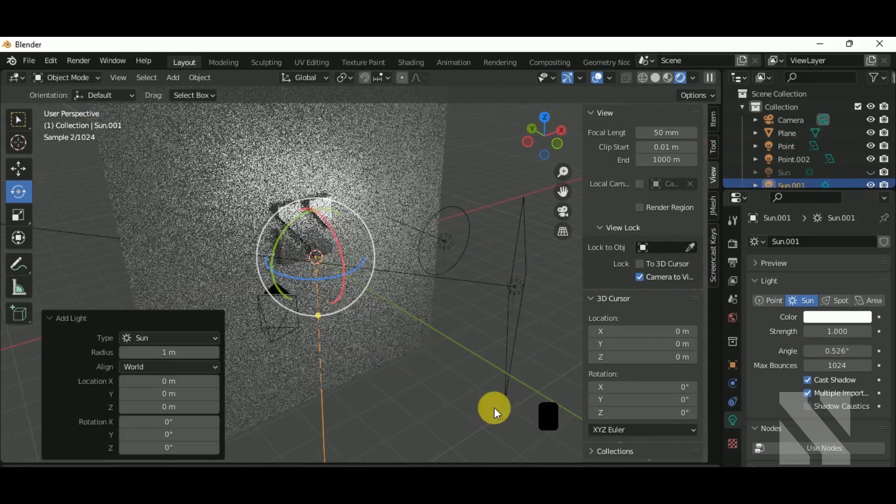
Raise the new sun light high above the logo and move it about -11.02 m along Y
scroll(435, 340, "down", 5)
left_click(18, 169)
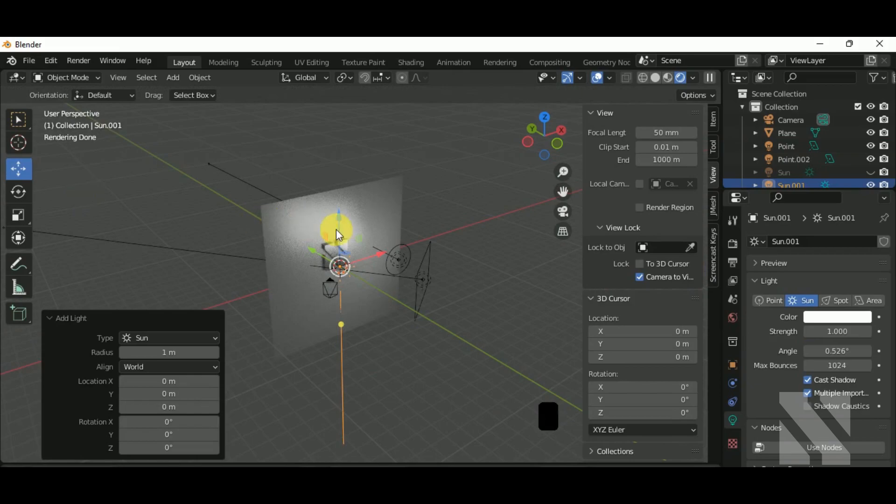
left_click_drag(337, 220, 368, 265)
middle_click_drag(363, 407, 391, 346)
scroll(390, 343, "down", 3)
left_click_drag(303, 213, 357, 217)
scroll(342, 286, "up", 7)
middle_click_drag(400, 318, 368, 308)
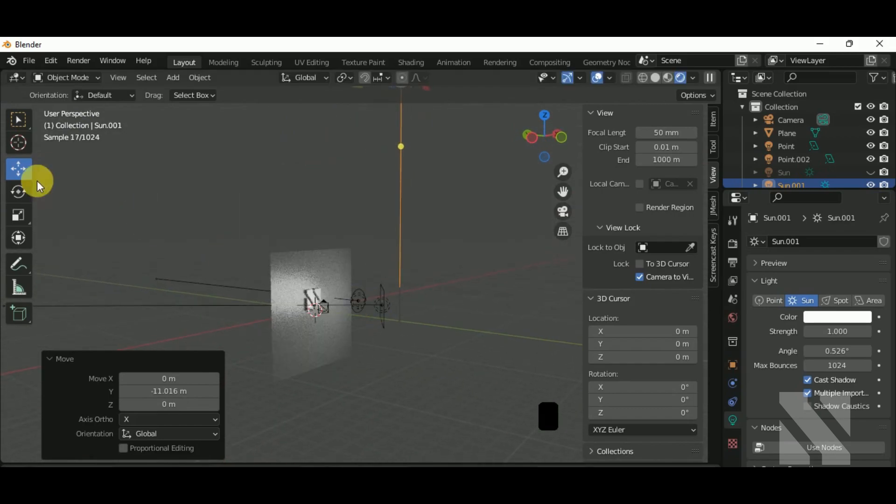
middle_click_drag(451, 269, 452, 313, "shift")
left_click_drag(443, 139, 436, 158)
key("ctrl+z")
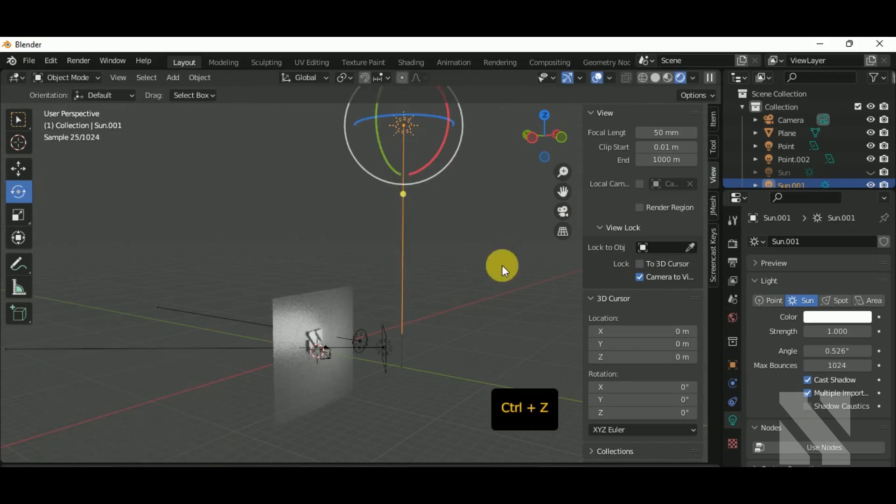
Tilt the sun light toward the logo and lower it along Z
middle_click_drag(502, 265, 454, 280)
left_click_drag(388, 142, 387, 175)
middle_click_drag(391, 239, 426, 245)
left_click(18, 159)
left_click_drag(394, 103, 446, 264)
Rotate the sun light 27.8° about X to aim it at the logo, and check it through the camera
left_click(18, 195)
scroll(401, 310, "up", 3)
middle_click_drag(426, 366, 475, 272, "shift")
key("KP_0")
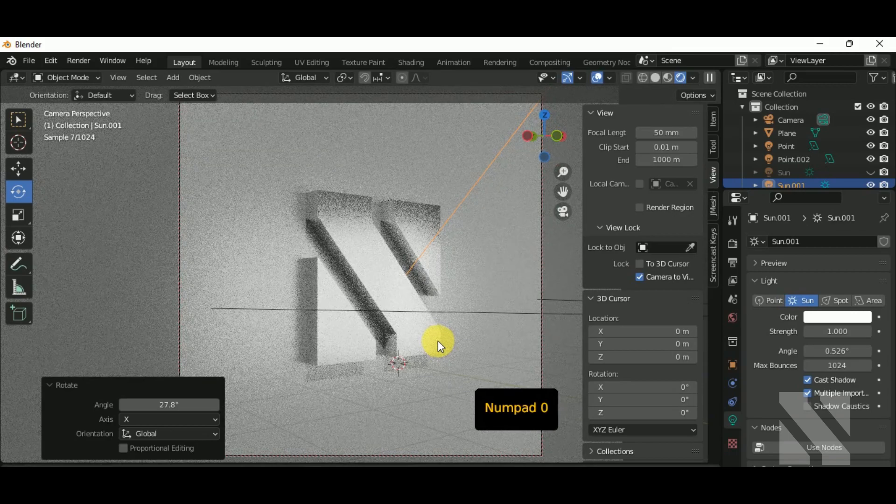
Set the sun light's strength to 0.520 and rotate it a further 6.65° about X
middle_click_drag(424, 323, 414, 306, "shift")
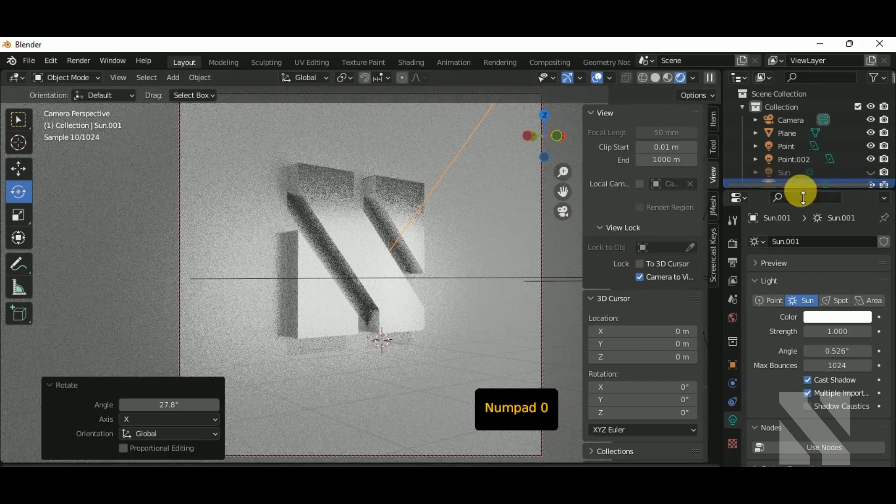
scroll(822, 178, "down", 3)
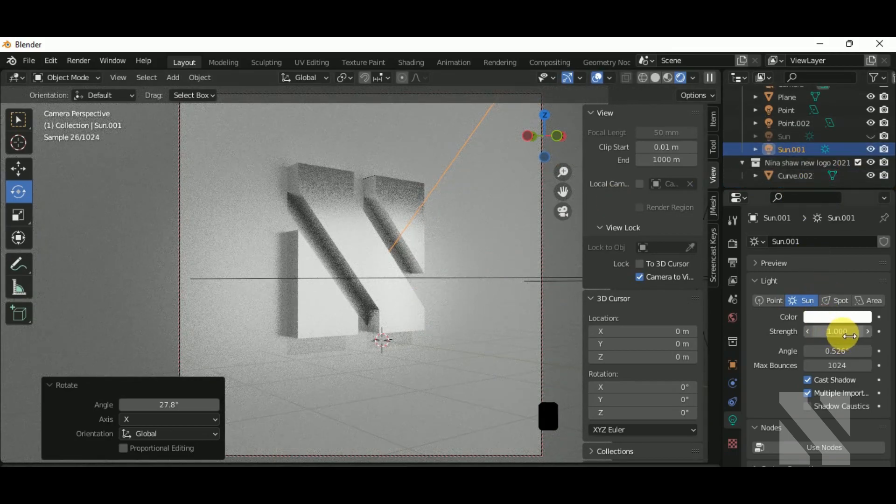
left_click_drag(849, 334, 409, 457)
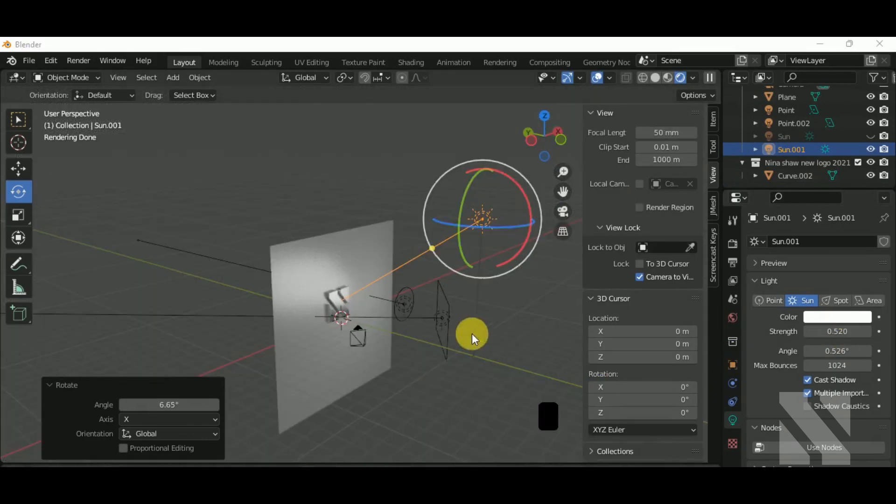
Move the sun light sideways along X and rotate it 18.1° about Z so it points at the logo
middle_click_drag(472, 334, 403, 358)
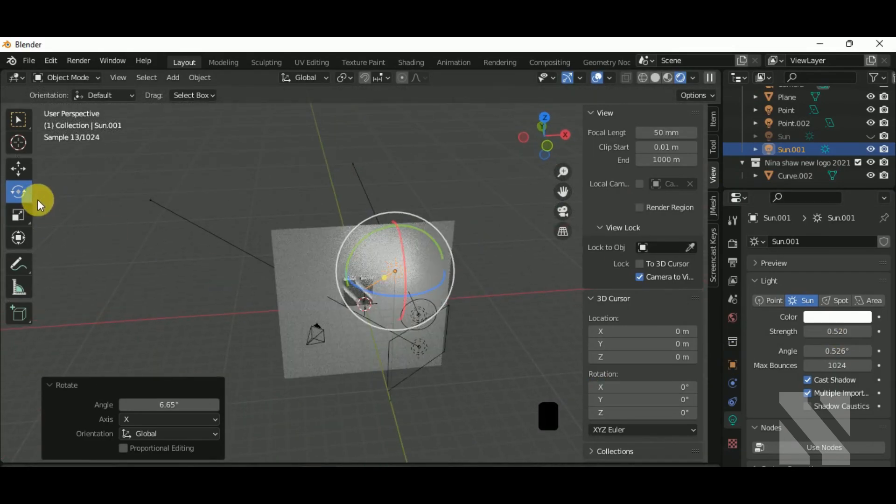
left_click(19, 173)
left_click_drag(430, 273, 506, 264)
left_click(18, 191)
mouse_move(455, 297)
left_mouse_down()
mouse_move(471, 280)
mouse_move(465, 297)
left_mouse_up()
Set the sun light's strength to 1.560
middle_click_drag(438, 349, 471, 326)
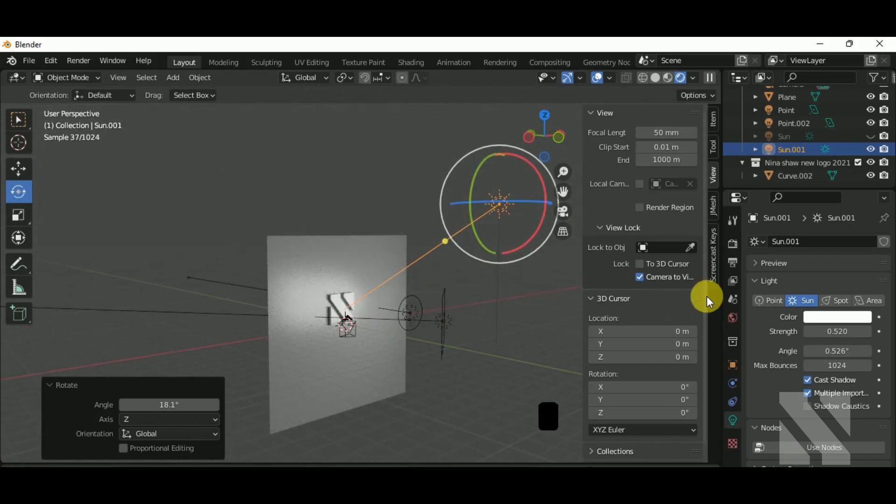
left_click_drag(828, 336, 849, 336)
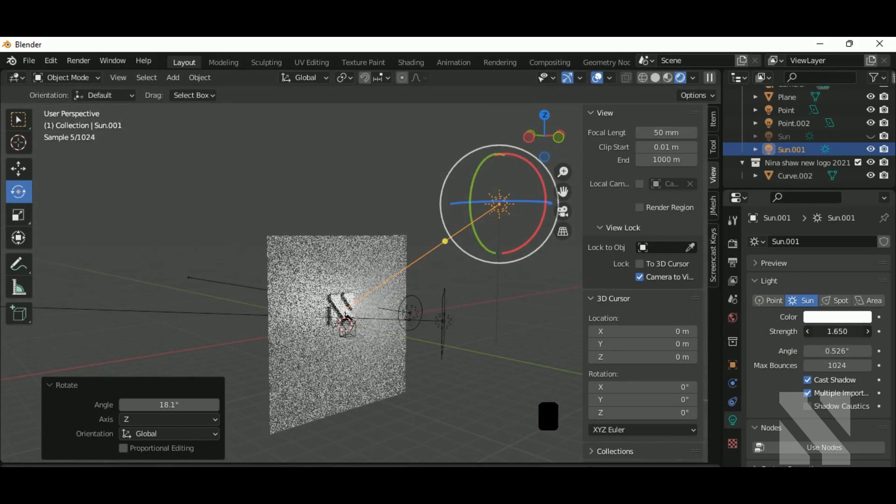
left_click_drag(837, 331, 832, 331)
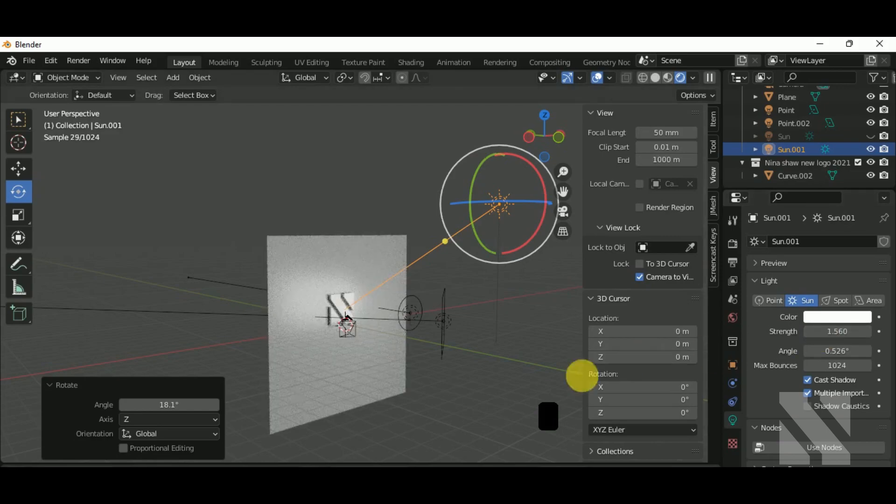
Switch the scene's render engine to Eevee
left_click(391, 382)
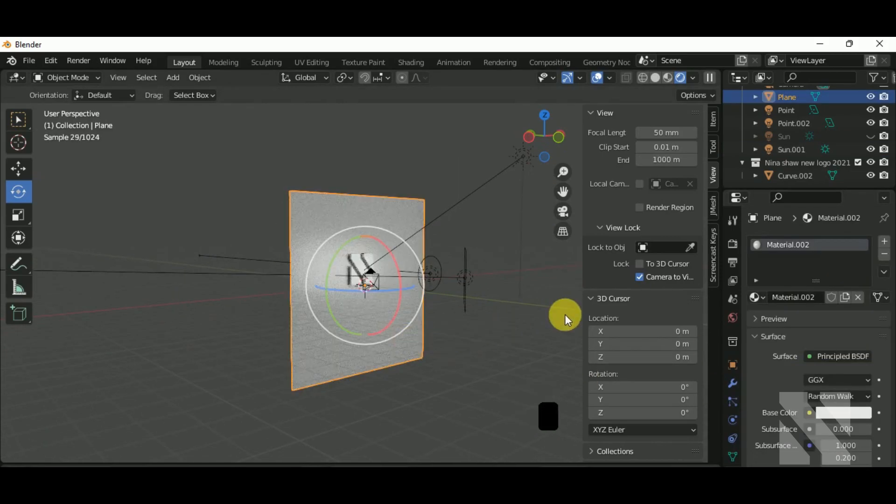
left_click(732, 219)
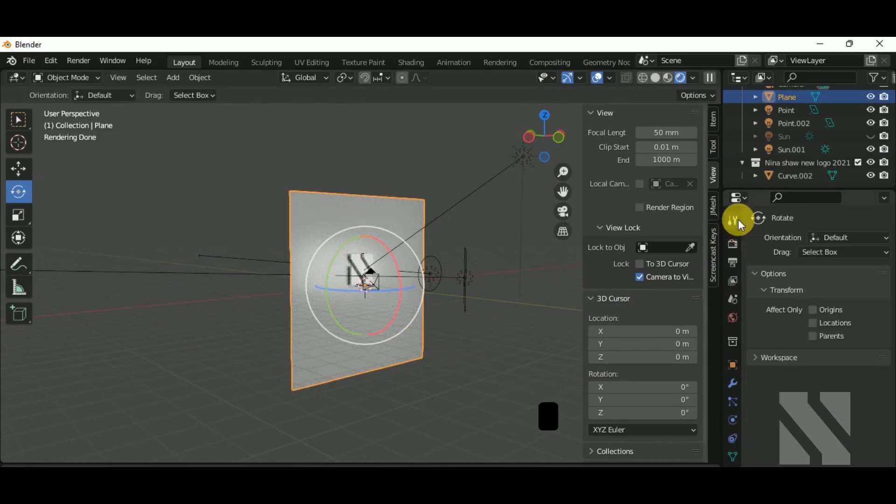
left_click(733, 245)
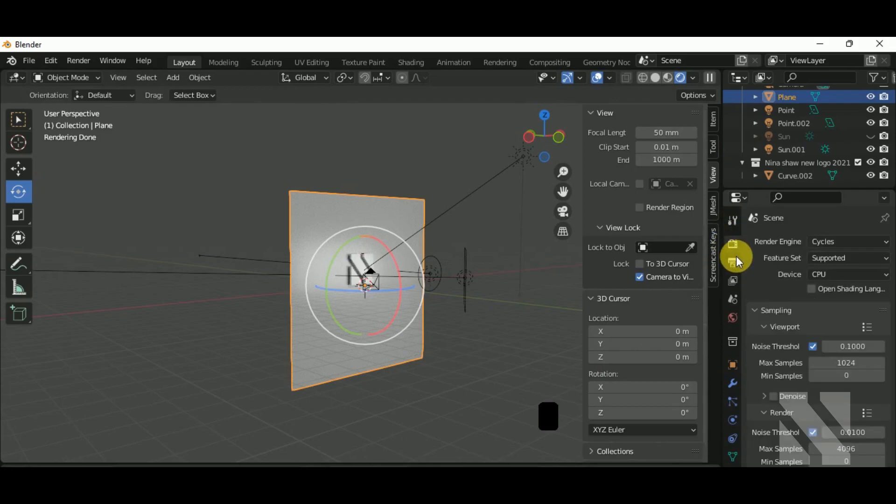
left_click(854, 241)
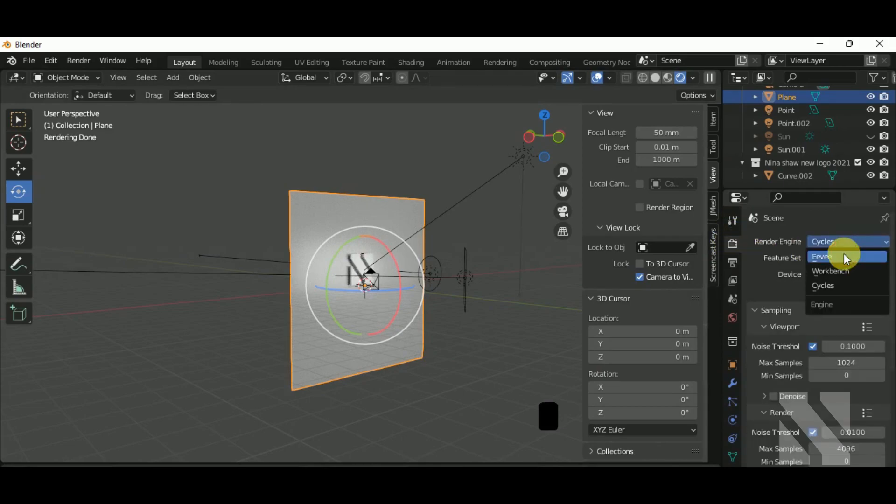
left_click(844, 254)
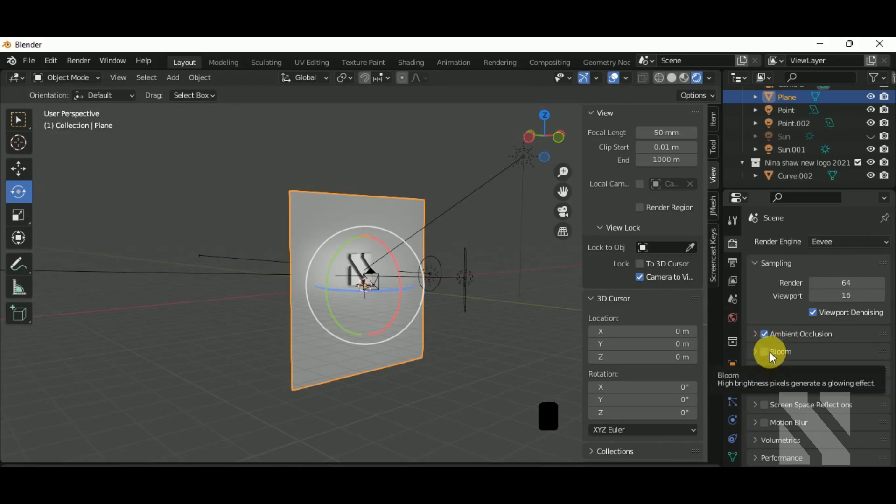
Look through the camera and shift it sideways so the logo sits closer to the centre of the frame
key("KP_0")
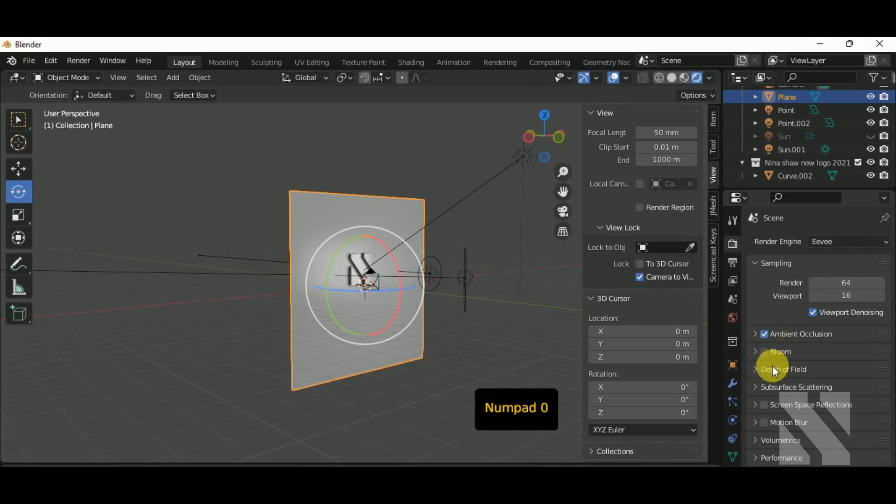
key("KP_0")
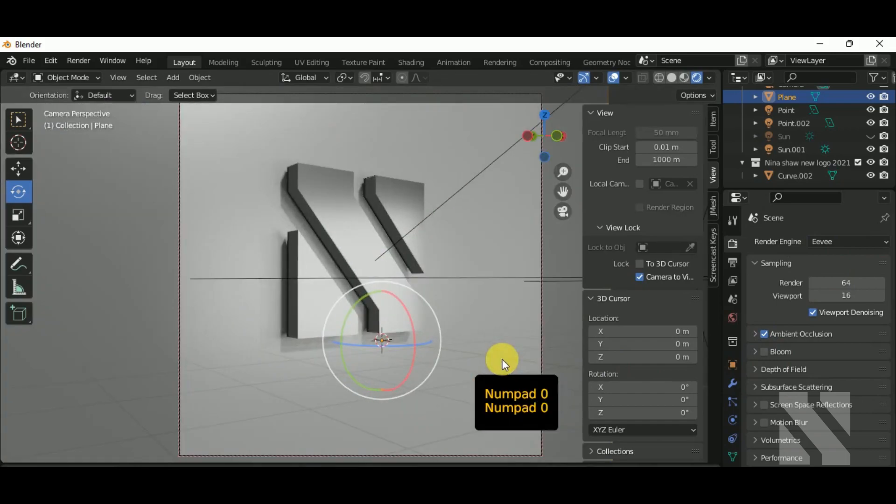
middle_click_drag(527, 326, 545, 293, "shift")
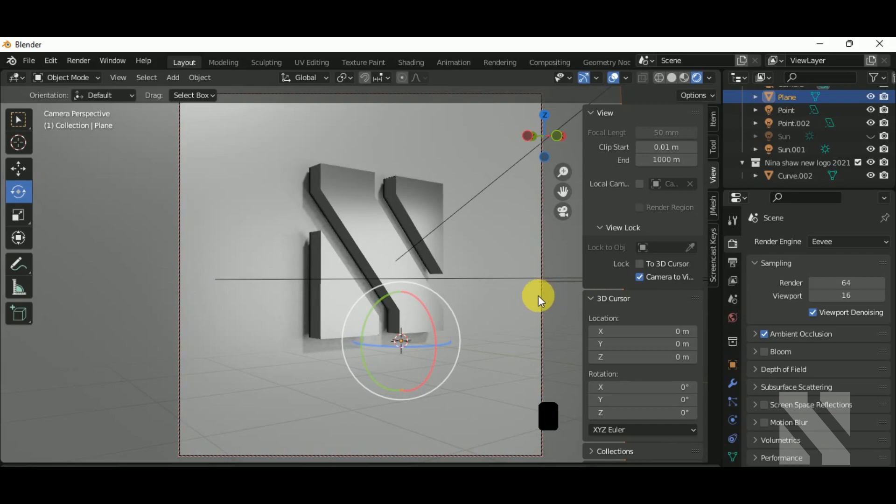
Examine the Eevee render settings, including ambient occlusion and shadows
left_click(764, 334)
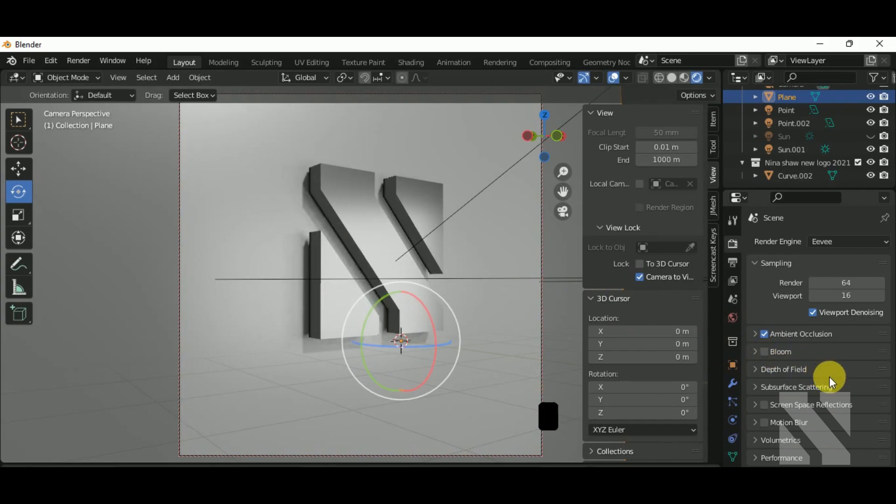
scroll(830, 377, "down", 4)
scroll(829, 376, "down", 1)
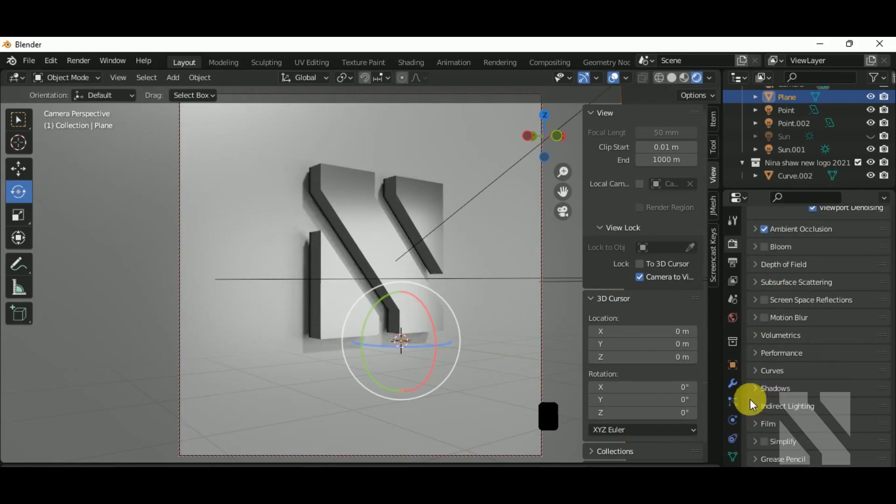
left_click(756, 388)
left_click(754, 386)
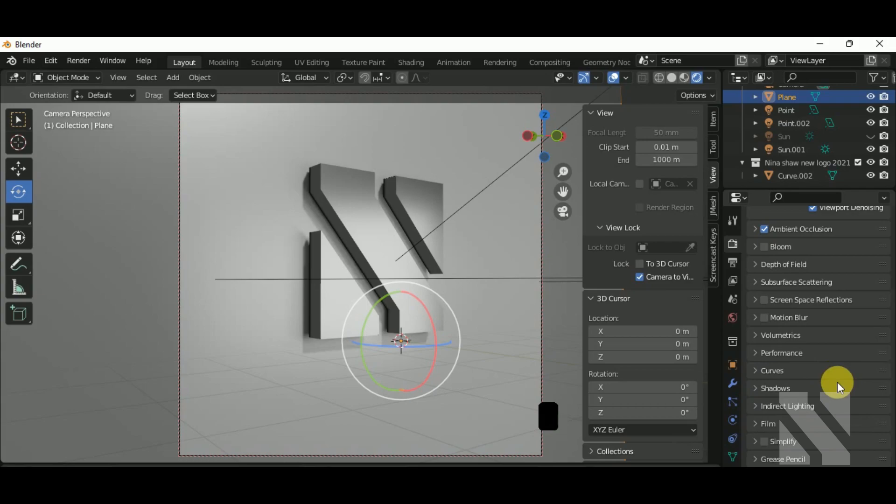
scroll(837, 381, "up", 5)
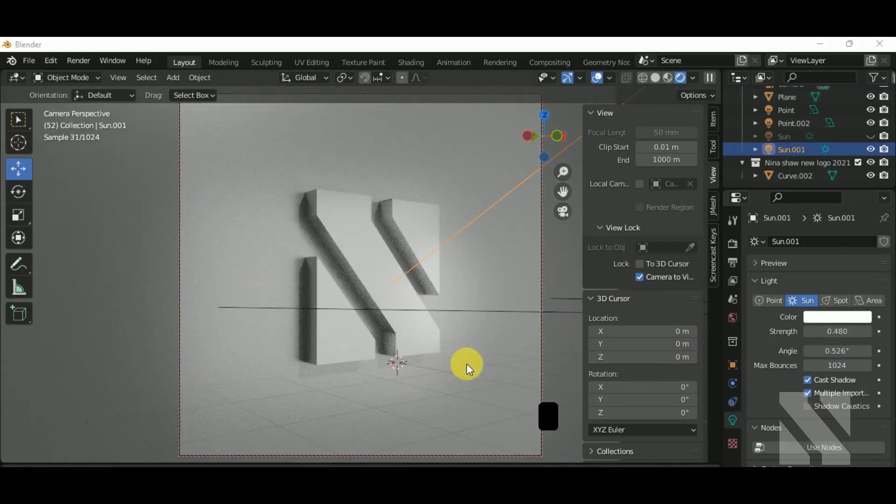
Darken the backdrop plane's material by lowering its base color value to 0.184
left_click(474, 385)
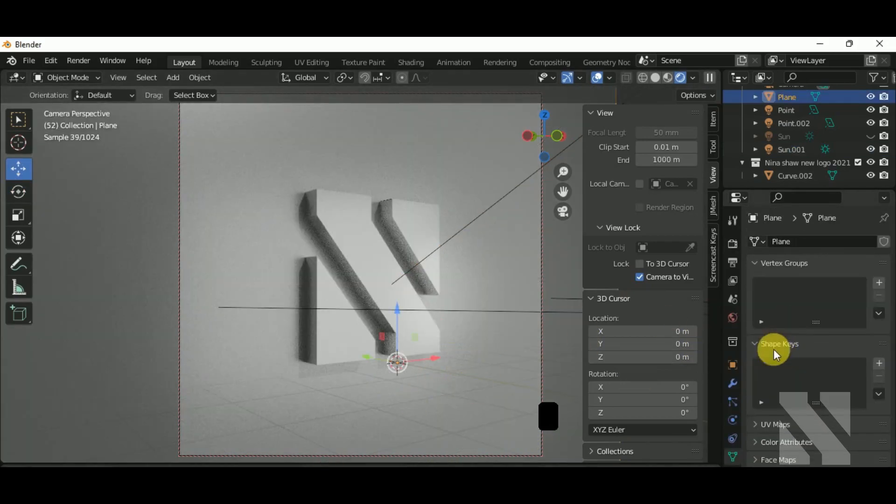
left_click(733, 439)
scroll(840, 368, "down", 5)
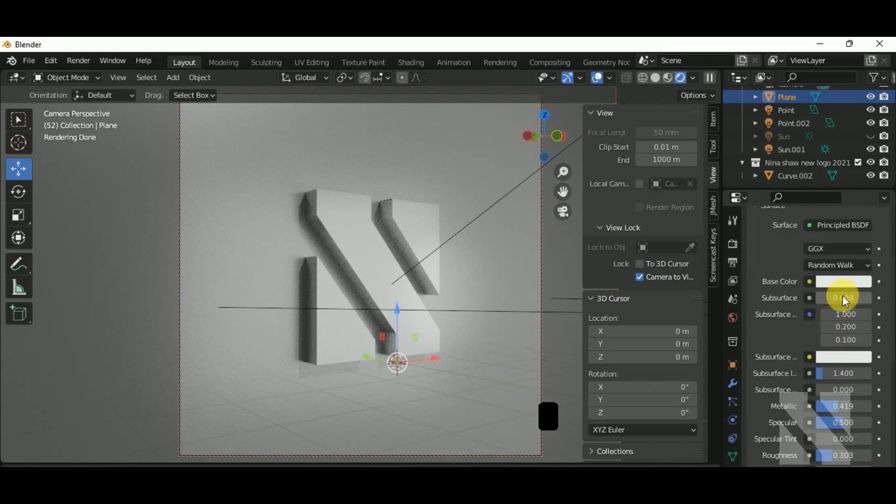
left_click(846, 283)
left_click_drag(854, 112, 864, 161)
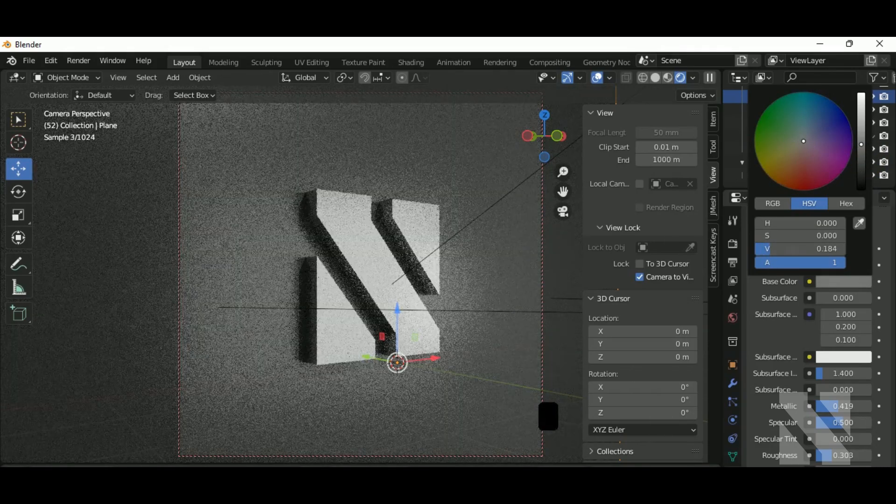
Orbit and shift the locked camera slightly and bring it closer so the logo fills more of the frame
middle_click_drag(453, 368, 474, 378)
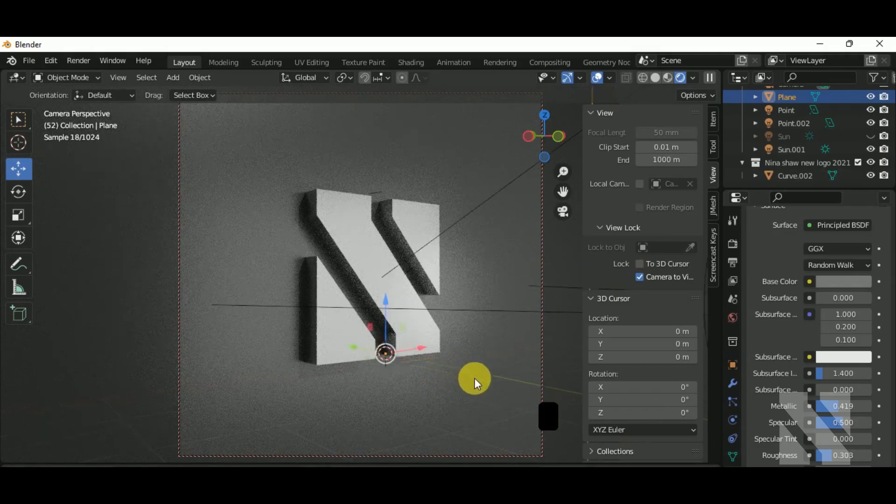
middle_click_drag(480, 330, 504, 338, "shift")
scroll(504, 338, "up", 1)
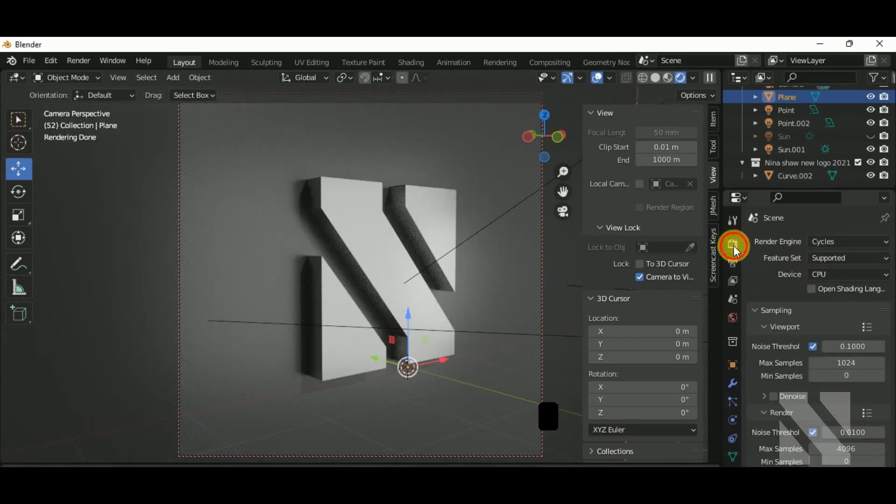
Set the maximum render samples to 2048 in the Cycles sampling settings
scroll(863, 290, "down", 5)
left_click(856, 344)
type("2048")
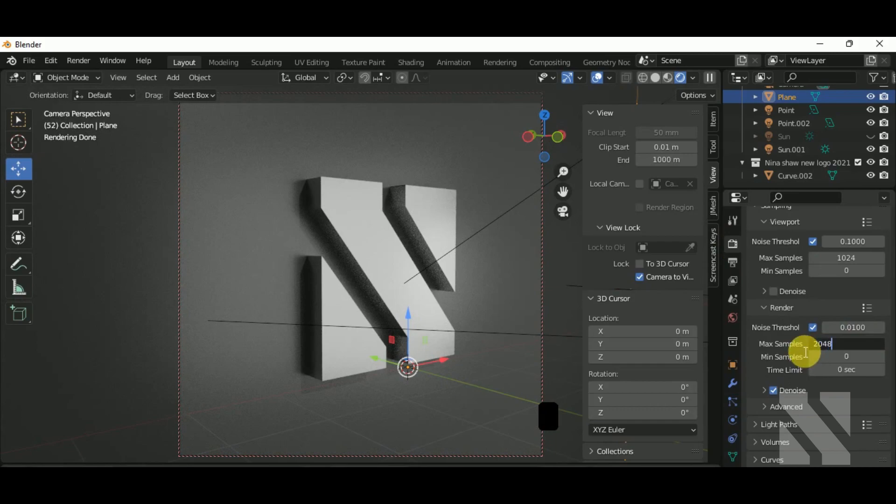
key("Return")
Render the camera view as a still image
scroll(839, 280, "up", 4)
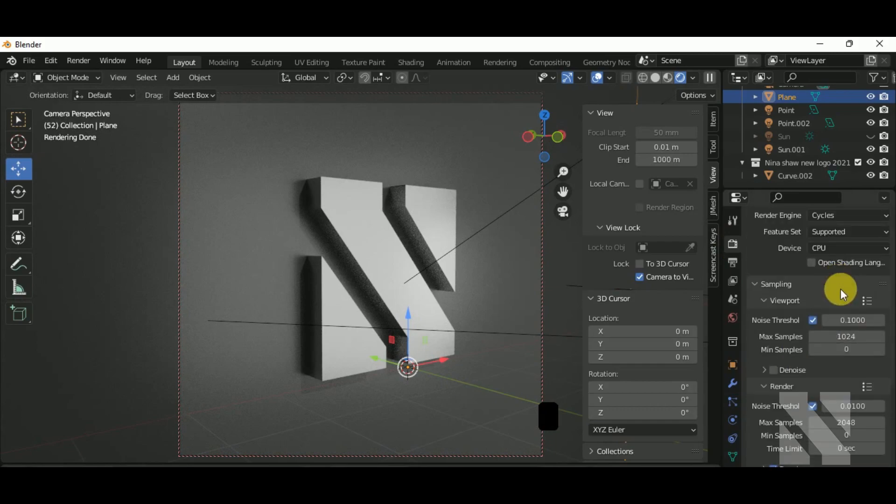
scroll(781, 352, "down", 4)
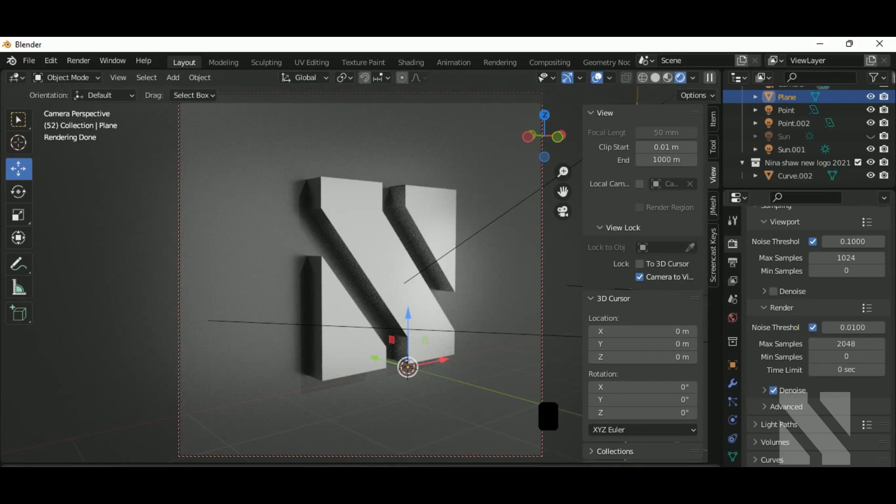
left_click(76, 60)
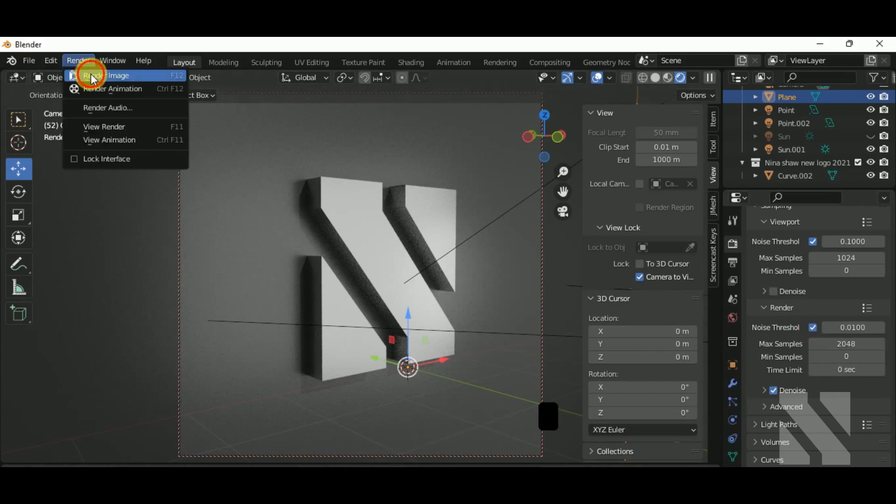
left_click(92, 76)
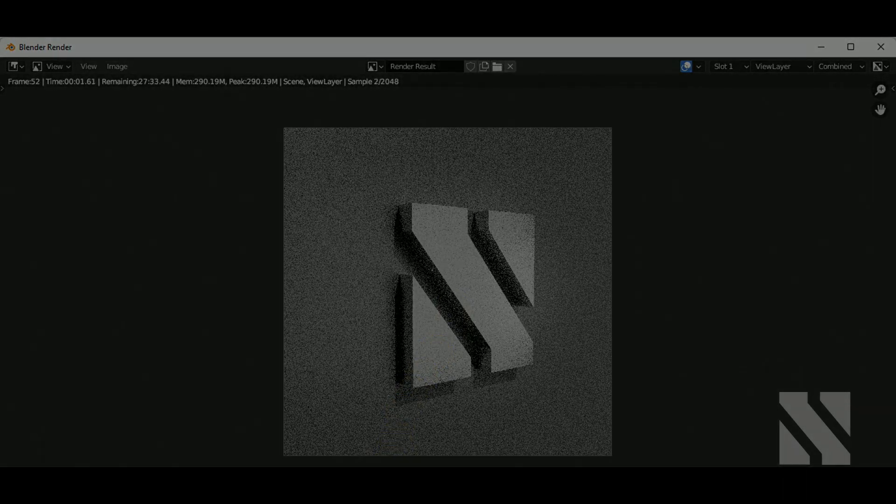